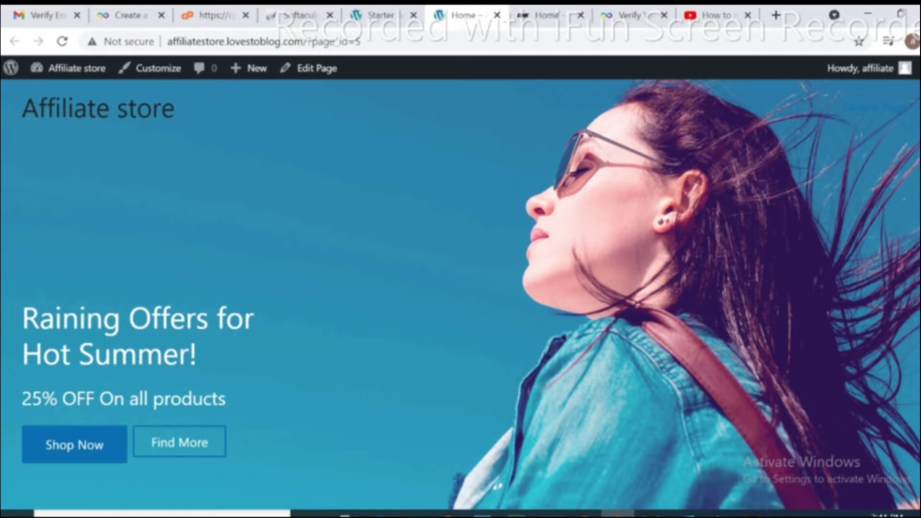
Open the InfinityFree website from the search results.
scroll(460, 288, down, 3)
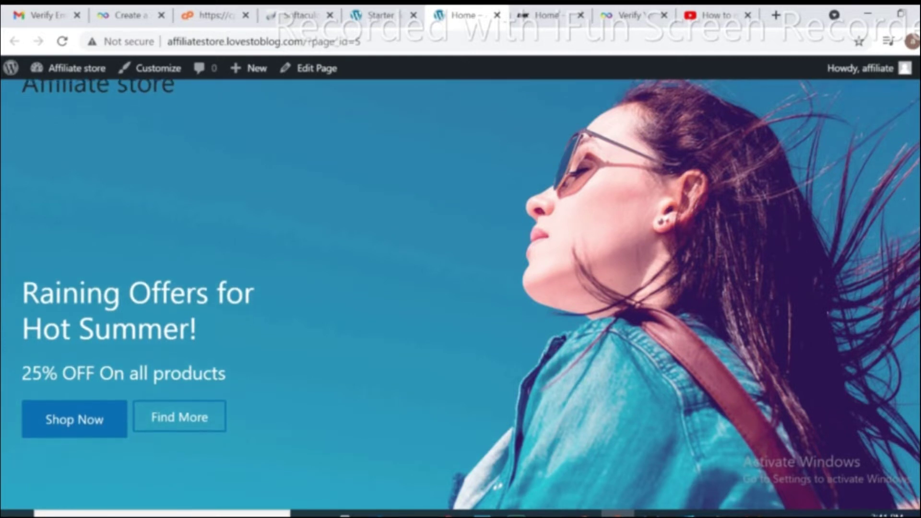
scroll(461, 287, down, 5)
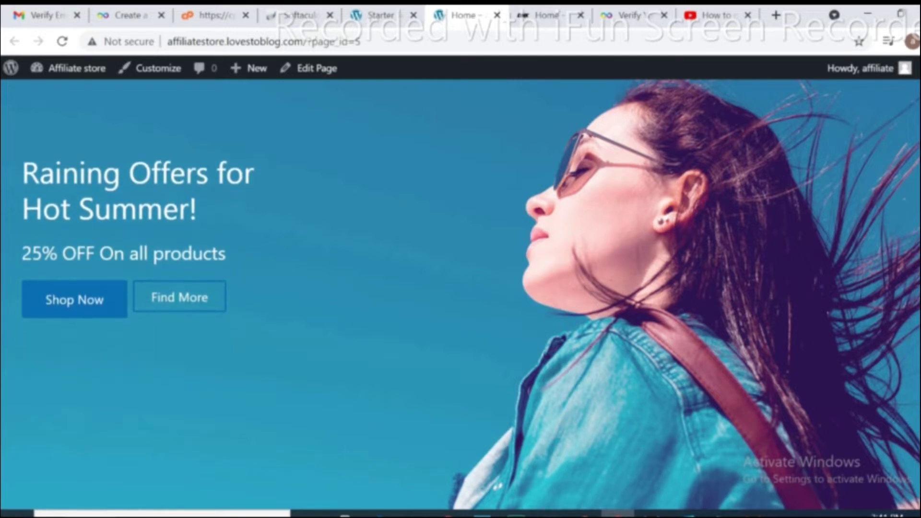
scroll(460, 288, down, 4)
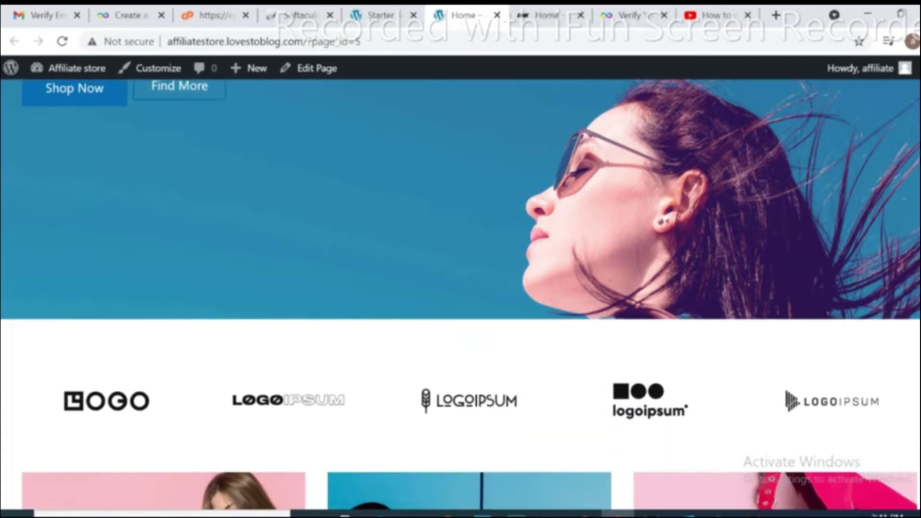
scroll(460, 288, down, 1)
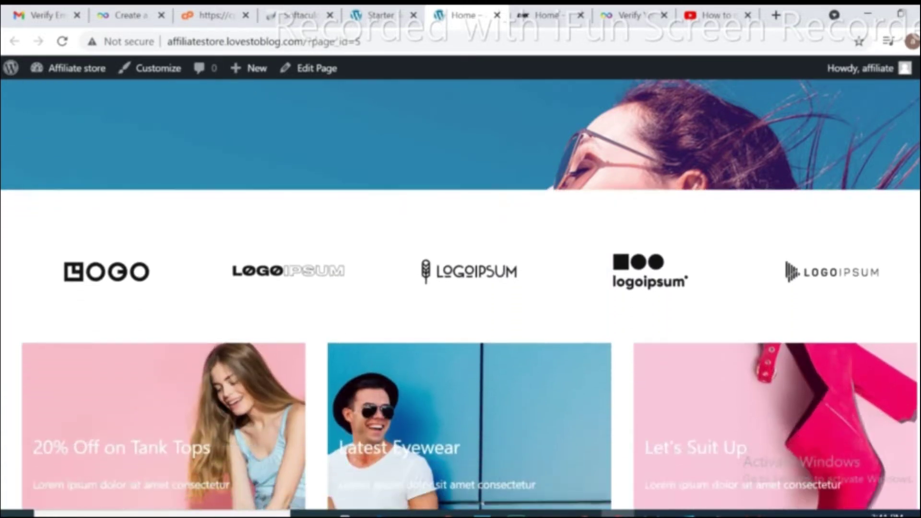
scroll(461, 288, down, 4)
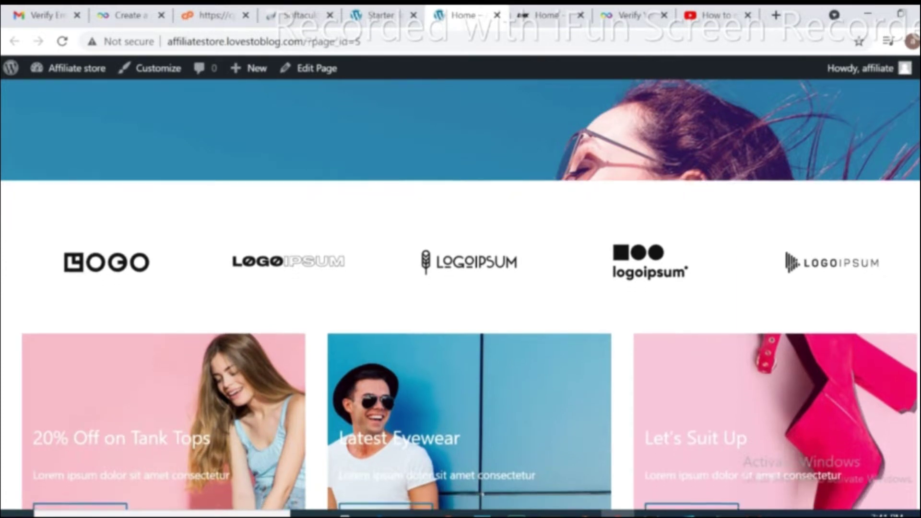
scroll(867, 287, down, 8)
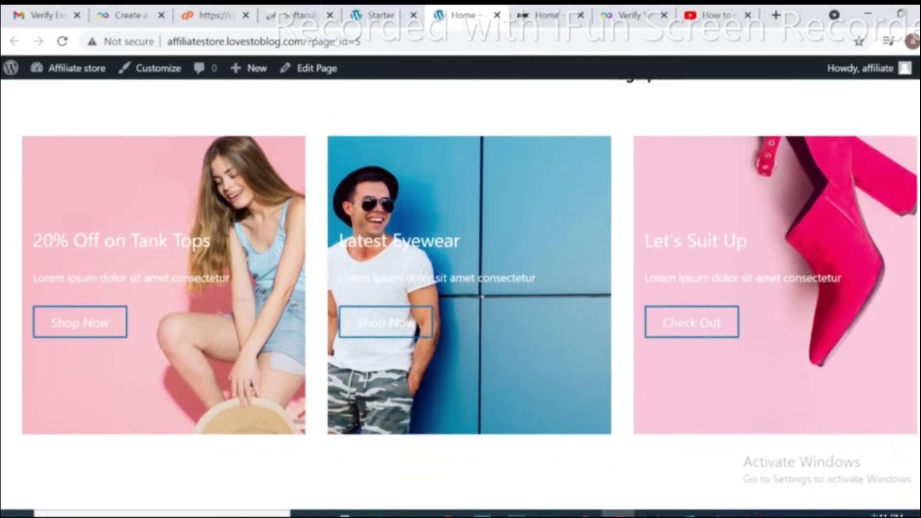
scroll(867, 288, up, 5)
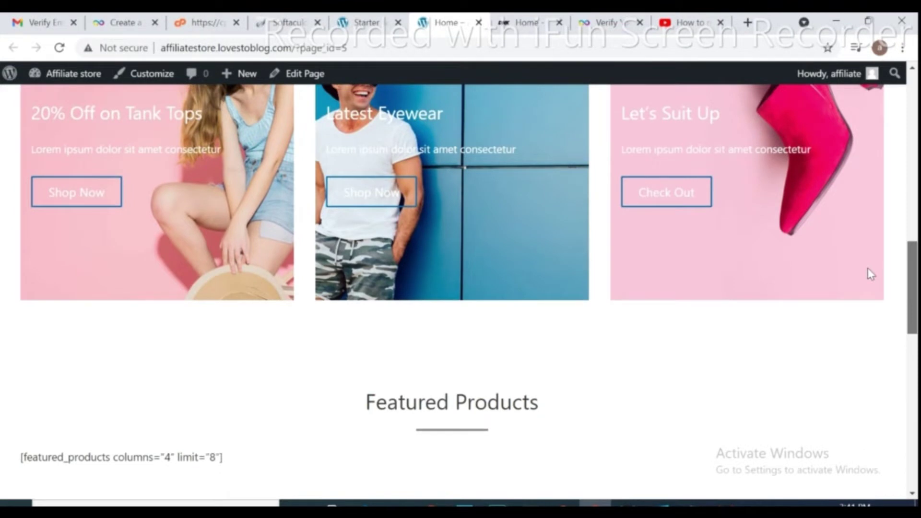
scroll(864, 240, up, 8)
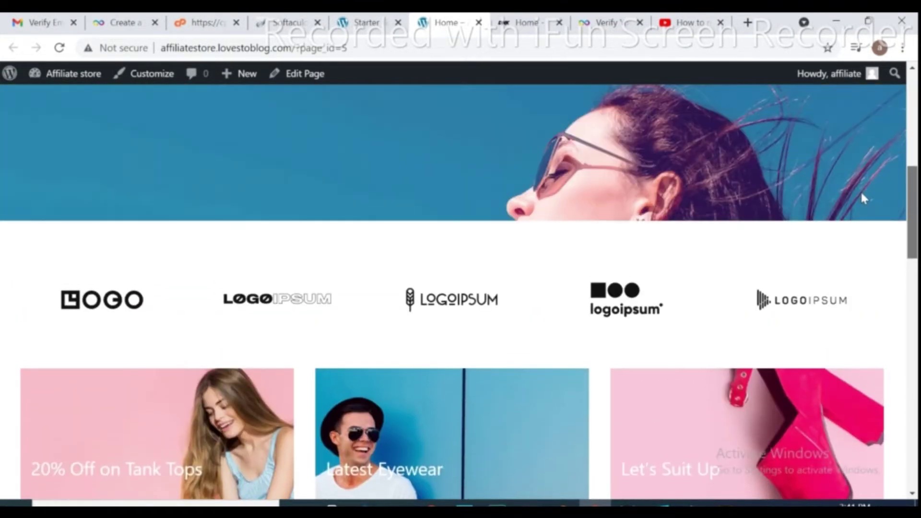
scroll(863, 198, up, 6)
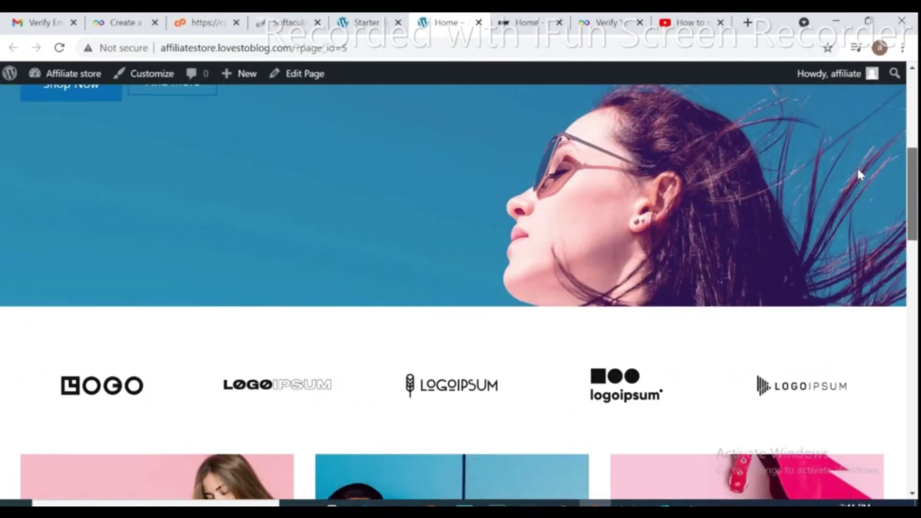
scroll(856, 126, up, 1)
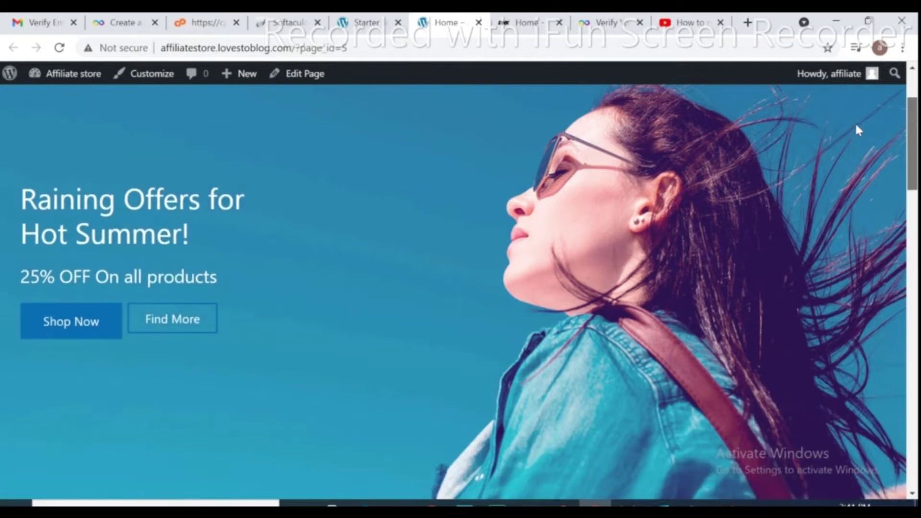
scroll(855, 120, up, 2)
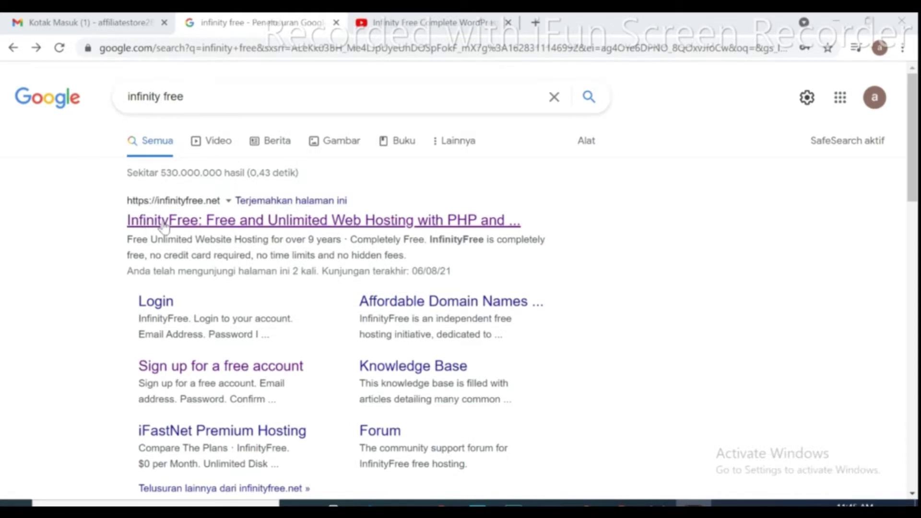
click(188, 225)
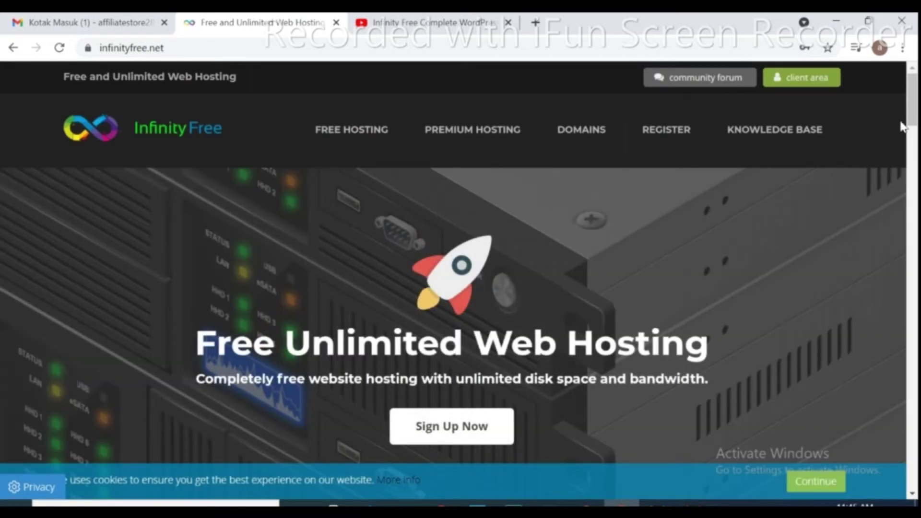
Go from the free sign-up form to the login page for existing accounts.
scroll(912, 130, down, 2)
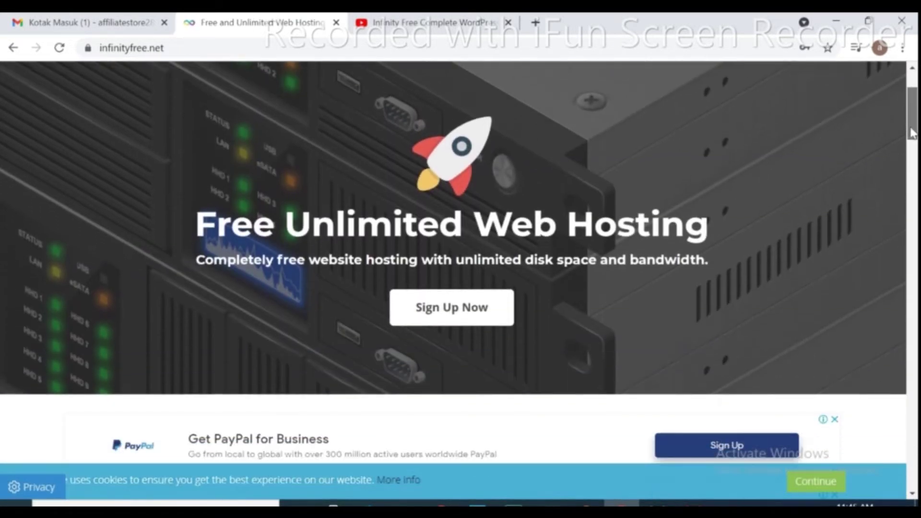
click(500, 317)
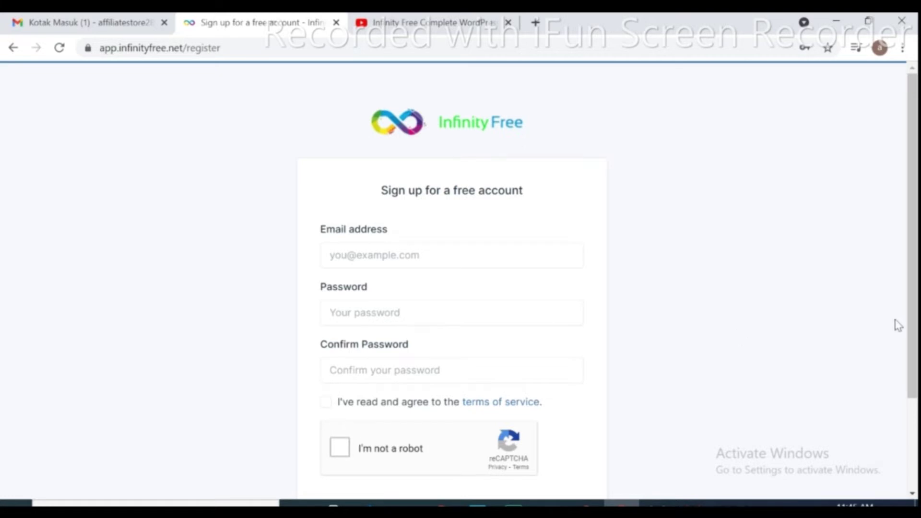
drag(914, 330, 914, 412)
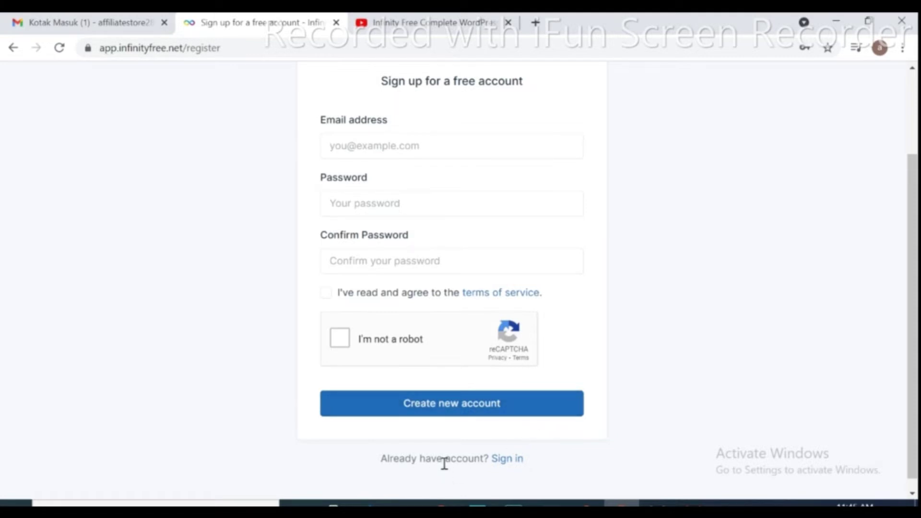
click(506, 462)
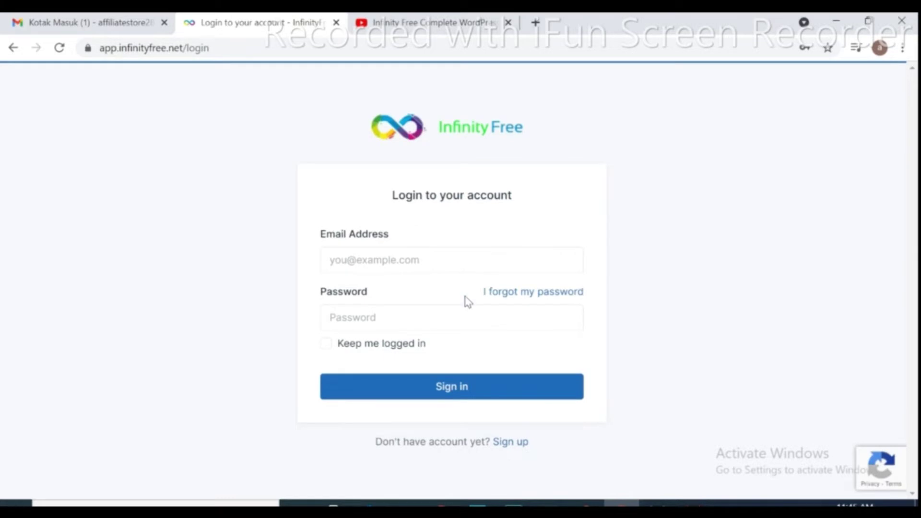
Enter the account email and password, with Keep me logged in ticked.
click(427, 265)
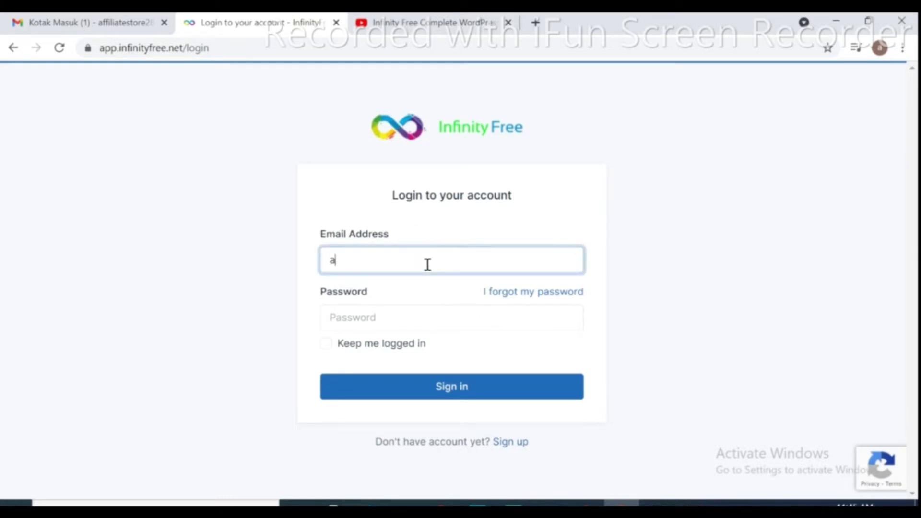
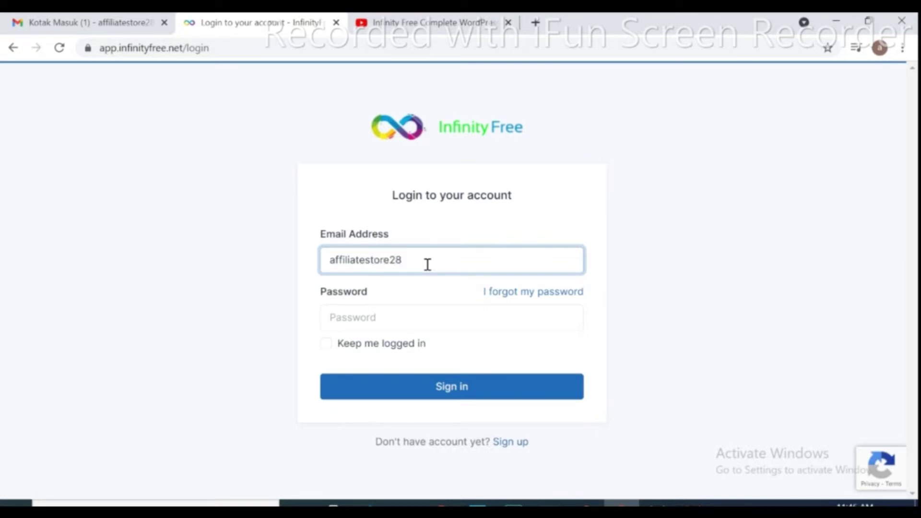
click(399, 317)
text(•)
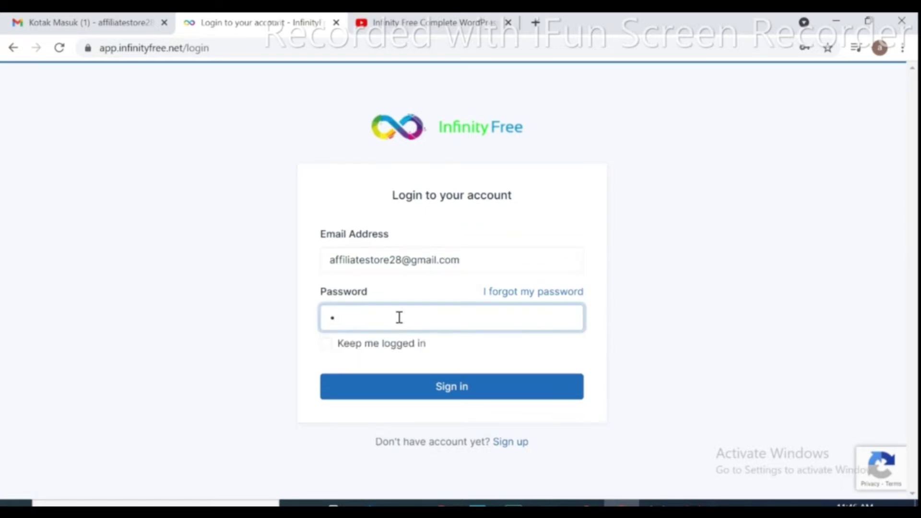
text(••••••••)
click(326, 343)
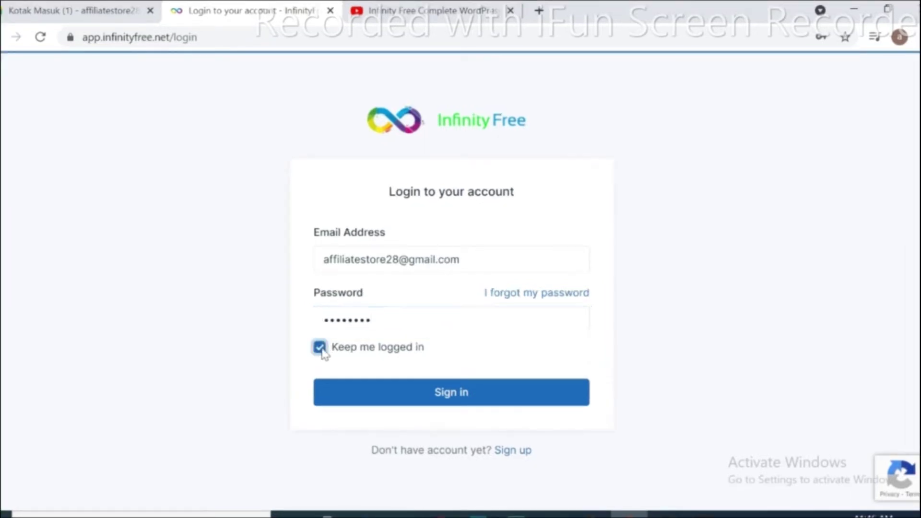
Sign in, have the verification email resent, and switch to the Gmail inbox.
click(395, 394)
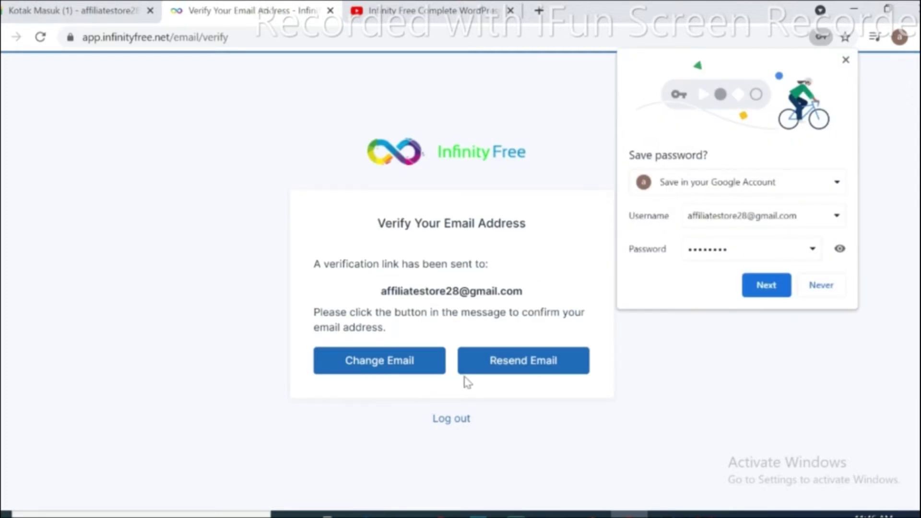
click(506, 366)
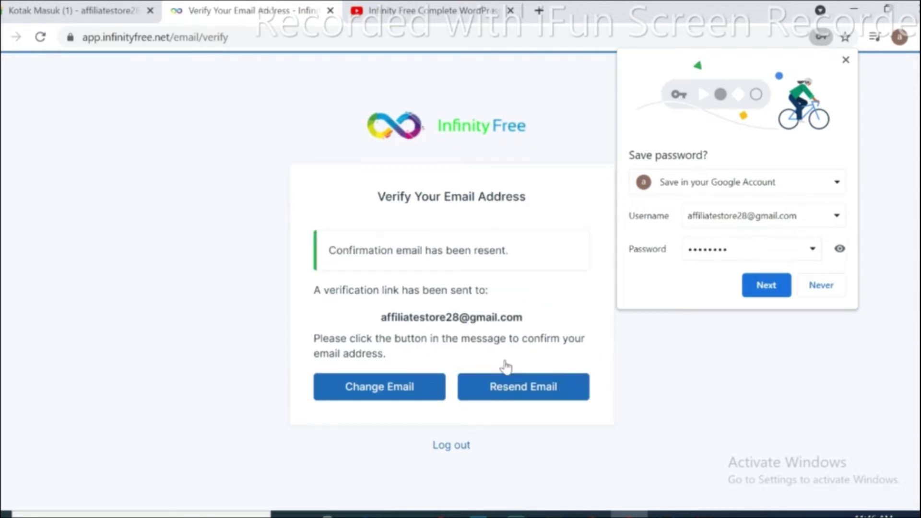
click(72, 14)
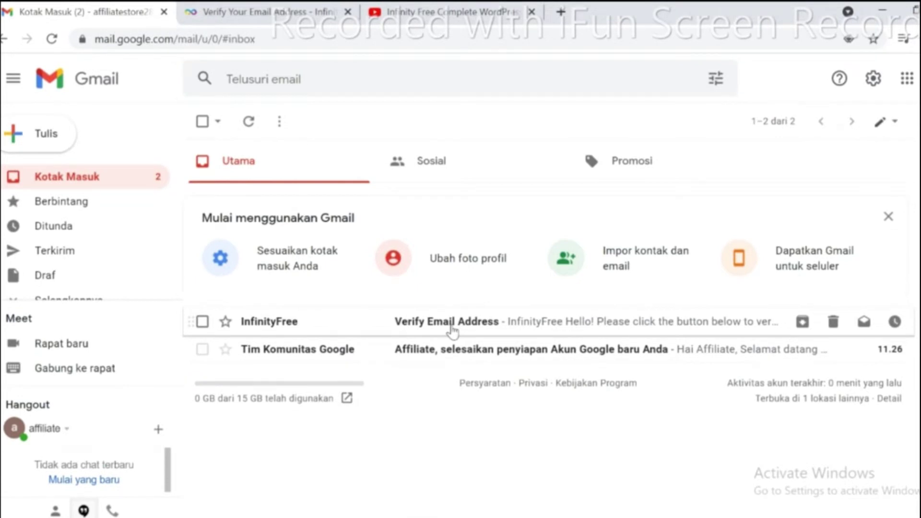
Open InfinityFree's 'Verify Email Address' message and scroll to its verify button.
click(453, 331)
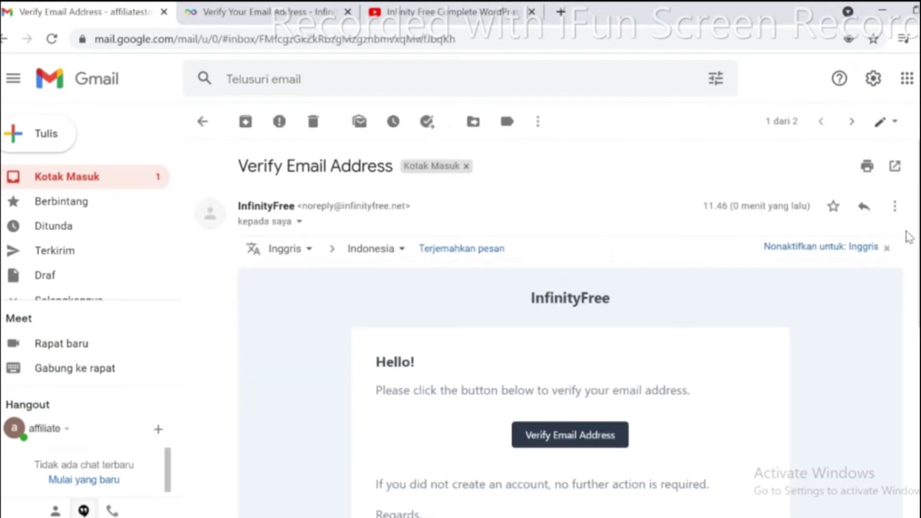
scroll(570, 326, down, 3)
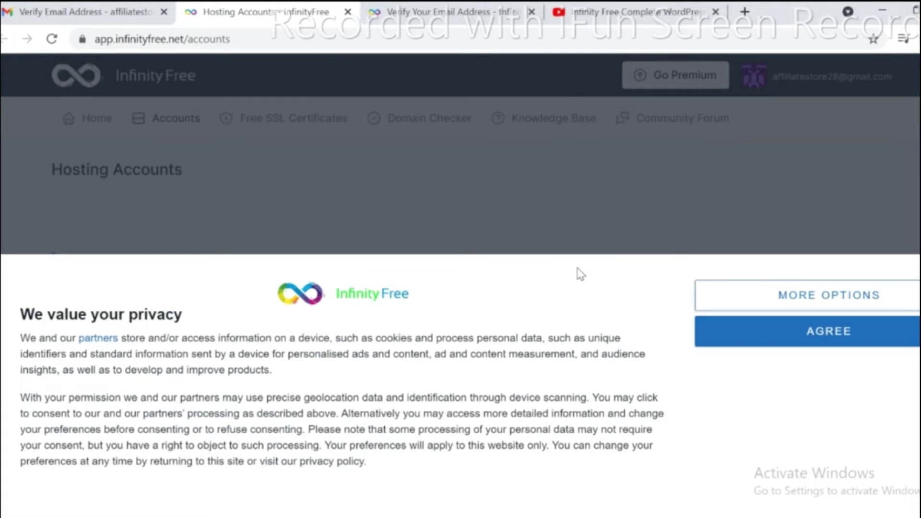
Accept the privacy notice, start 'Create an account now', and dismiss the full-page ad.
click(753, 341)
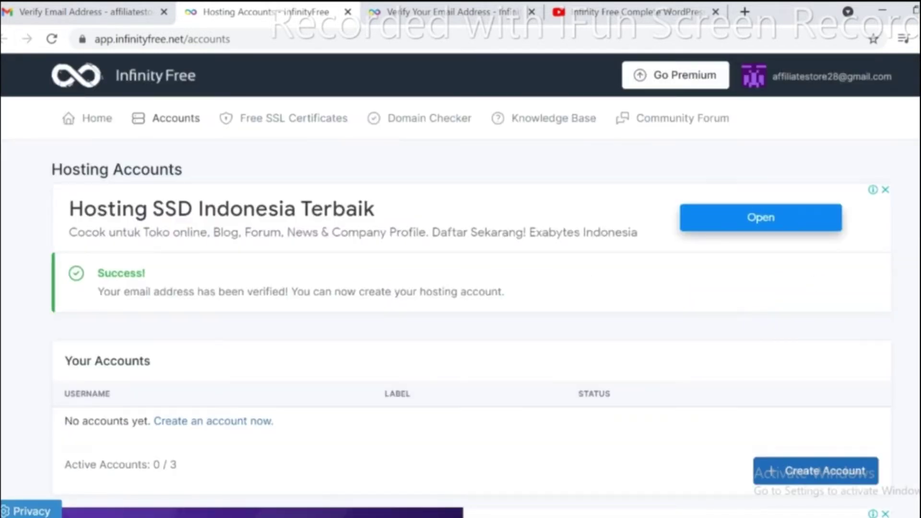
scroll(194, 162, down, 1)
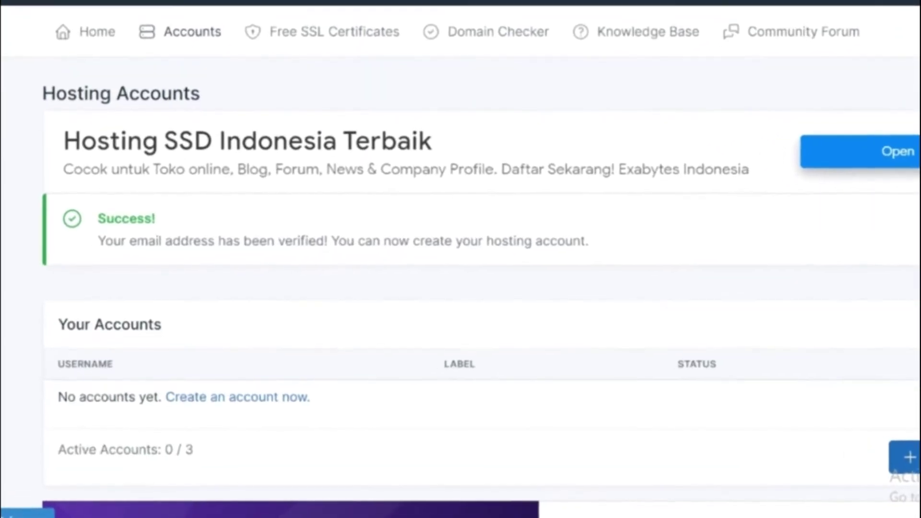
scroll(460, 259, down, 3)
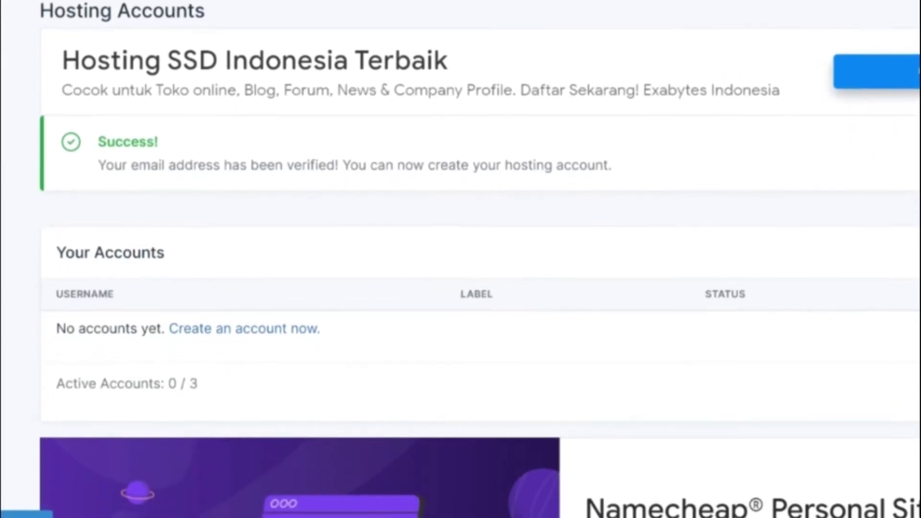
scroll(461, 259, down, 1)
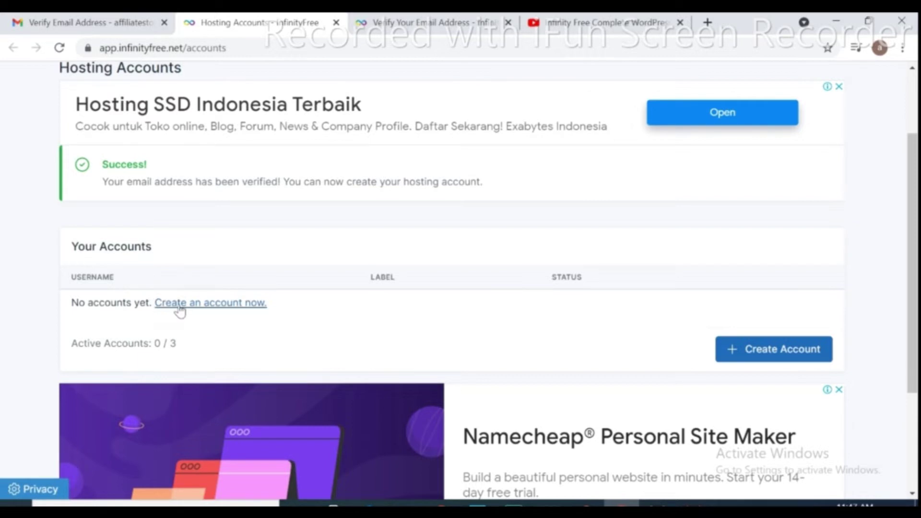
click(205, 307)
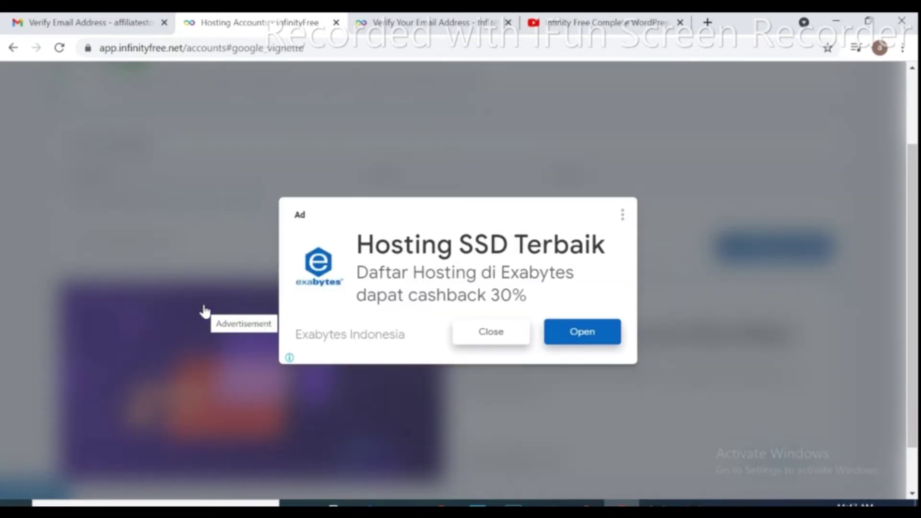
click(501, 334)
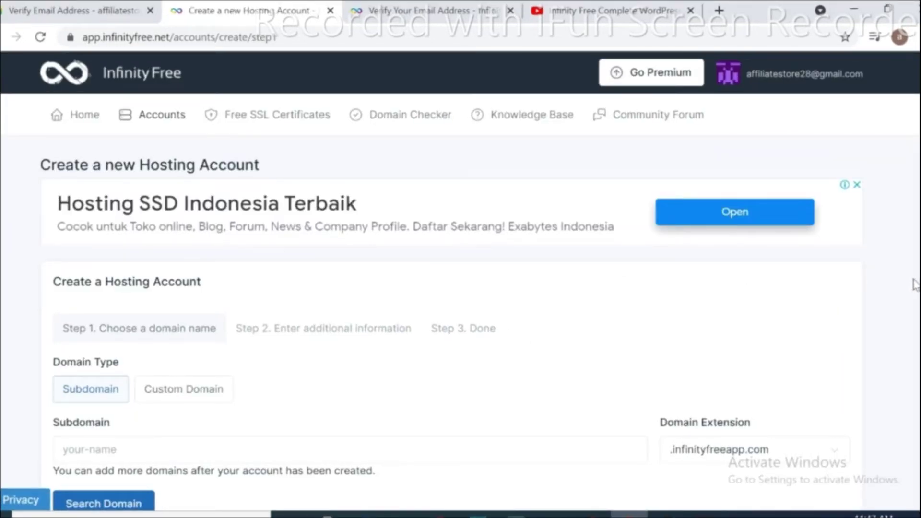
Choose a free Subdomain and enter the name affiliatestore.
scroll(460, 281, down, 1)
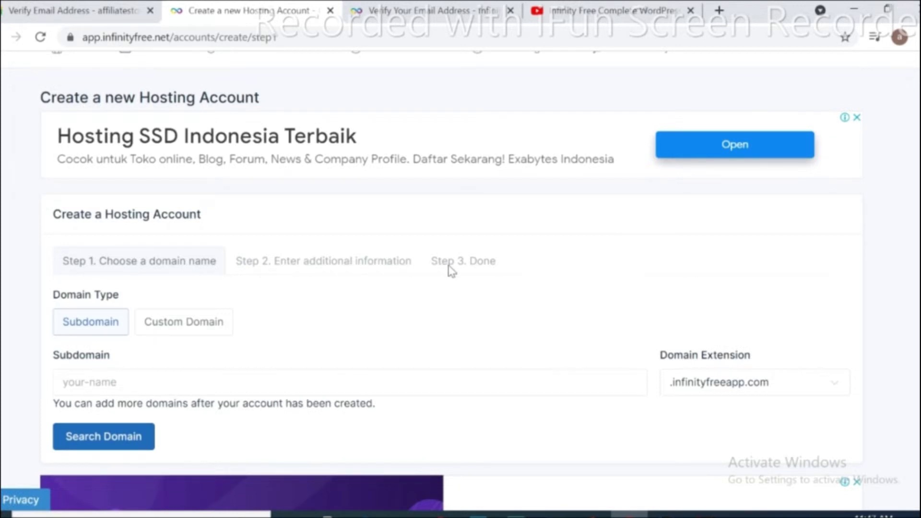
click(72, 329)
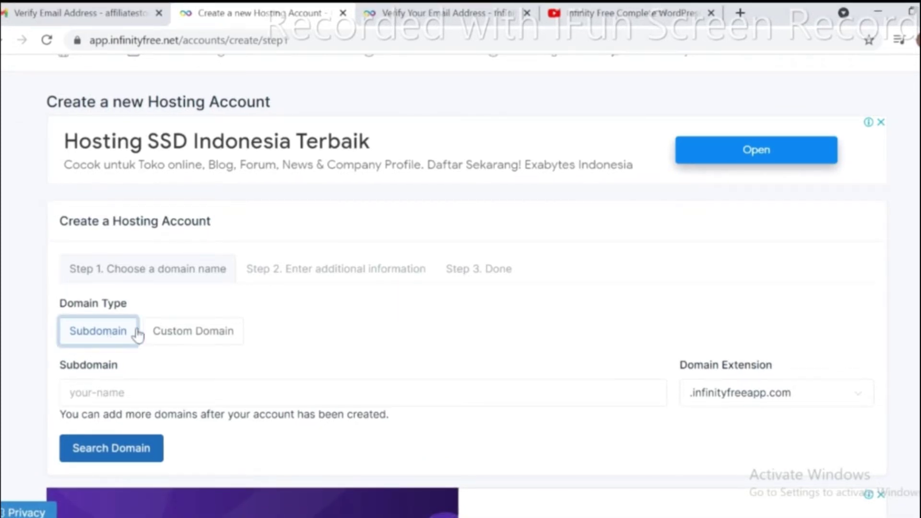
click(190, 330)
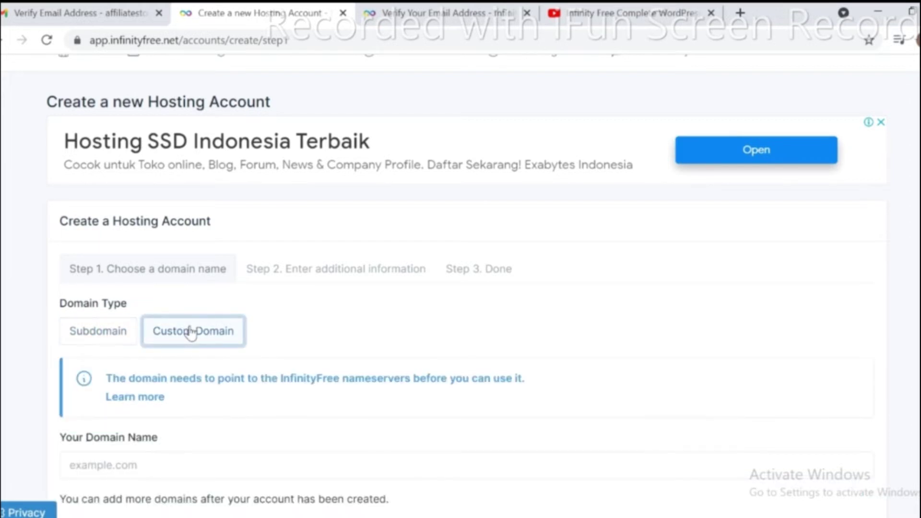
click(104, 340)
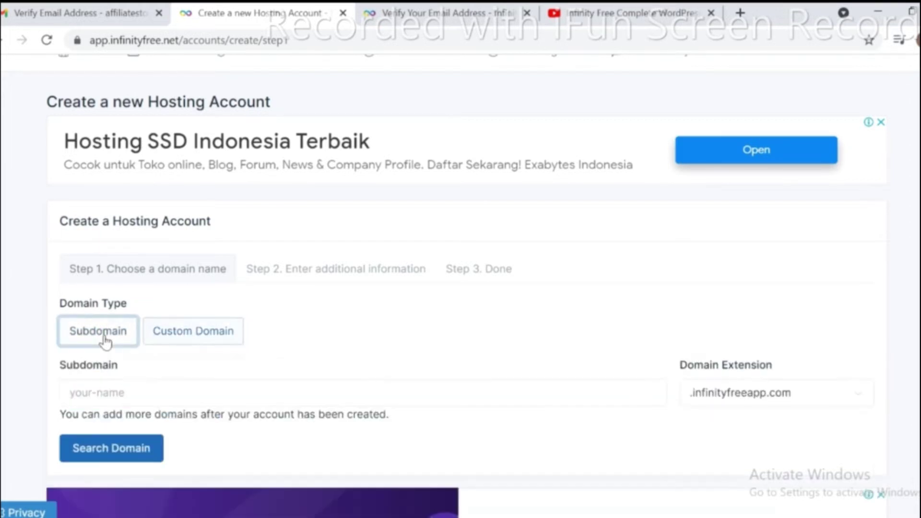
click(128, 392)
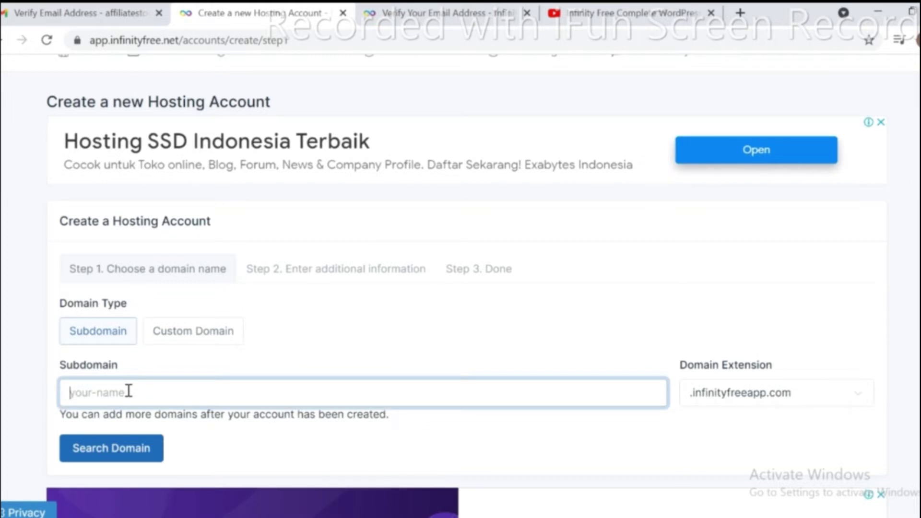
text(affil)
text(iate)
text(stoda)
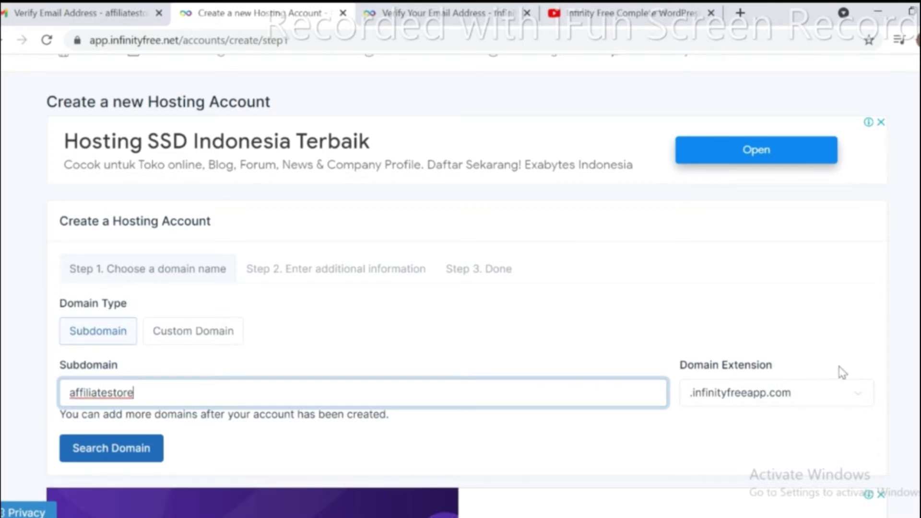
Pick the .lovestoblog.com extension and check the subdomain's availability.
click(861, 399)
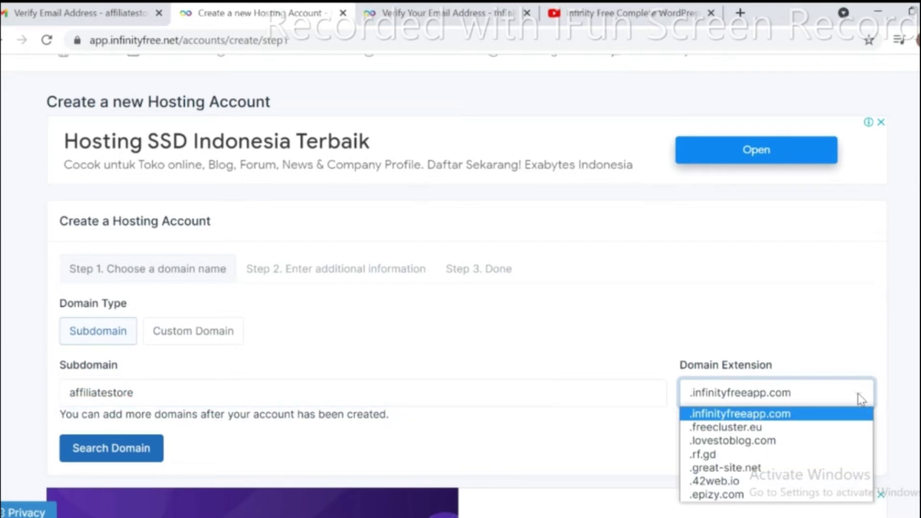
click(857, 393)
scroll(855, 365, down, 1)
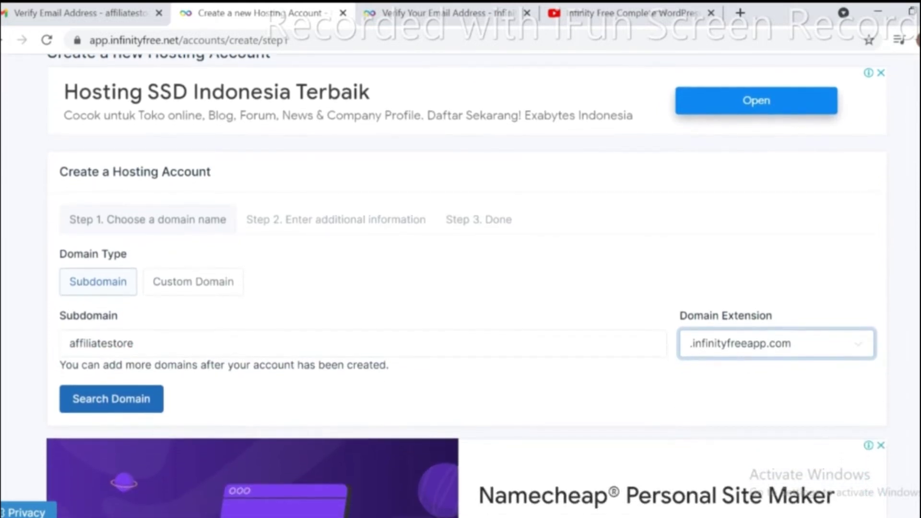
click(859, 349)
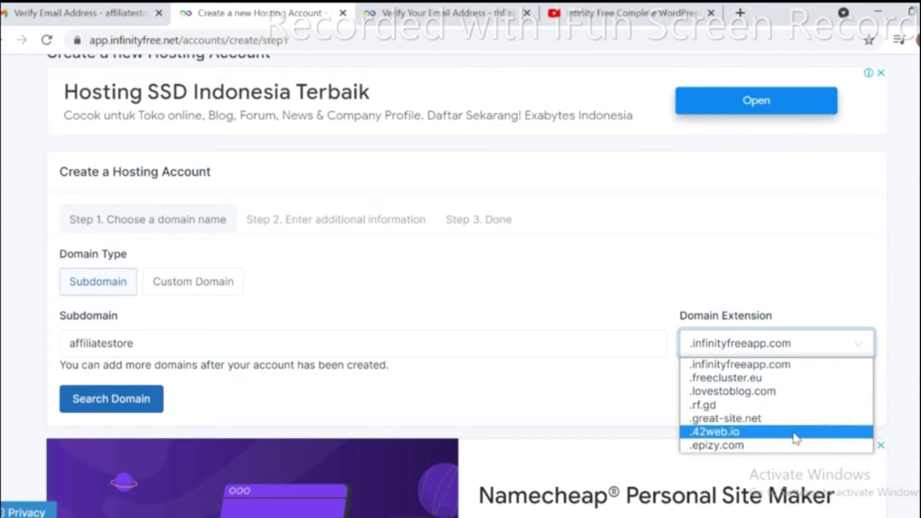
click(774, 400)
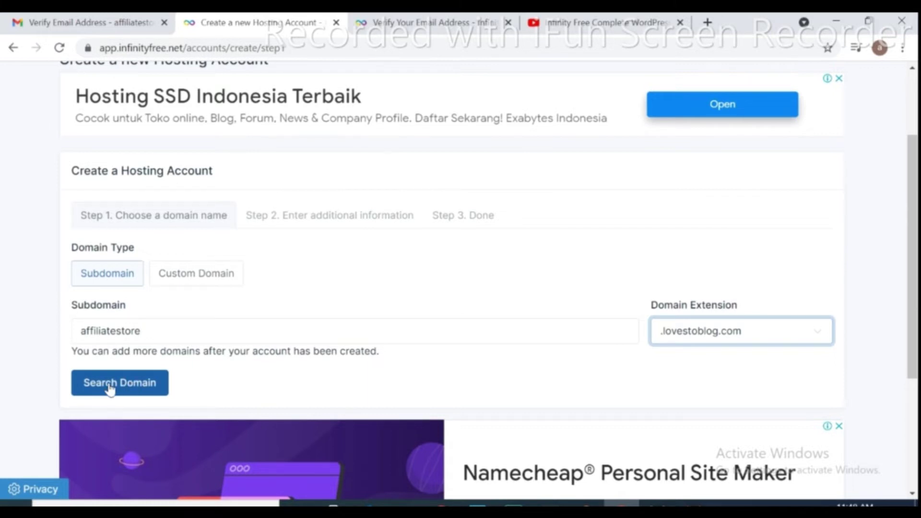
click(109, 389)
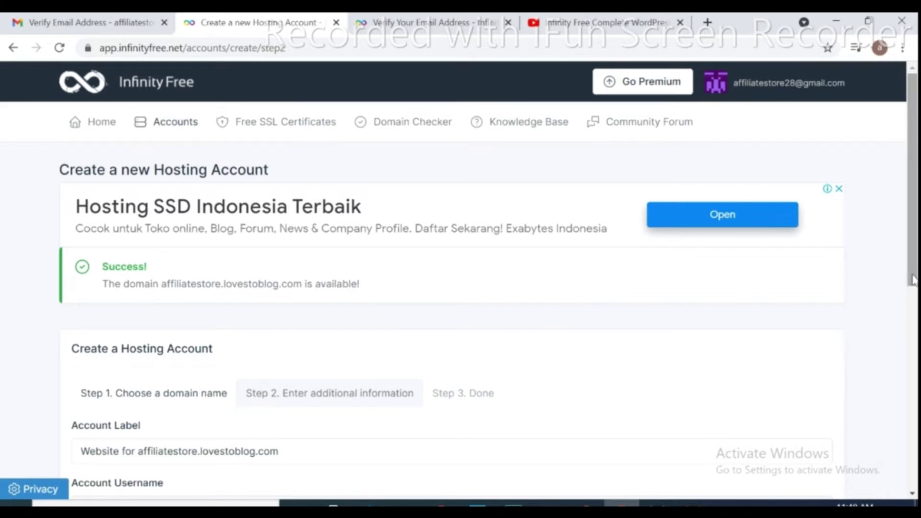
Set an account password, create the hosting account, and open its control panel.
drag(913, 279, 913, 335)
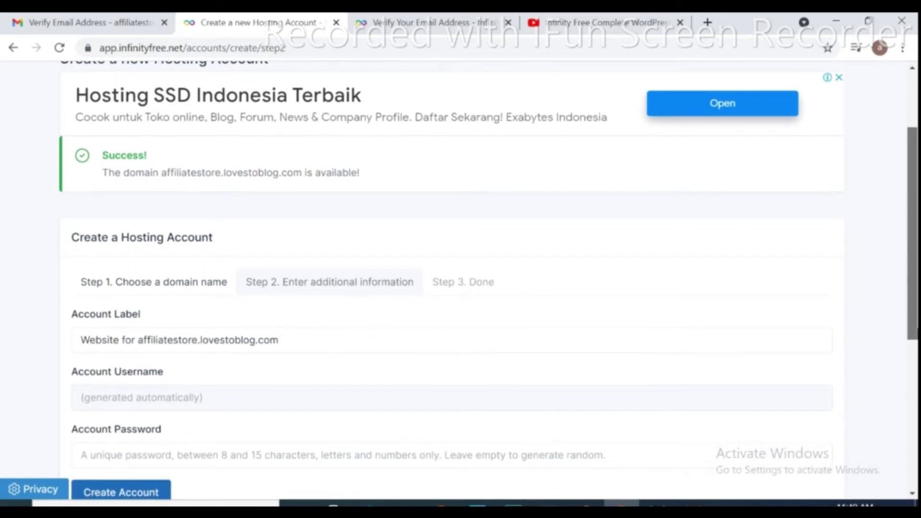
drag(913, 335, 913, 360)
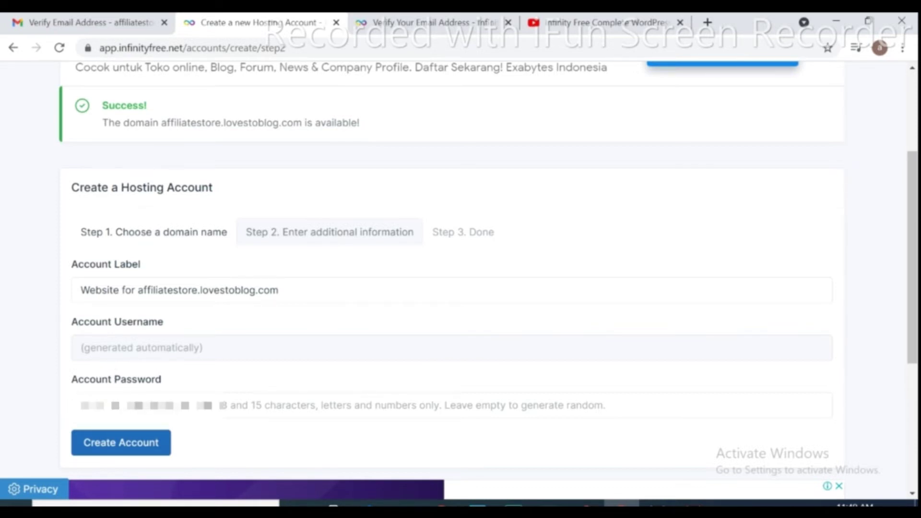
click(144, 405)
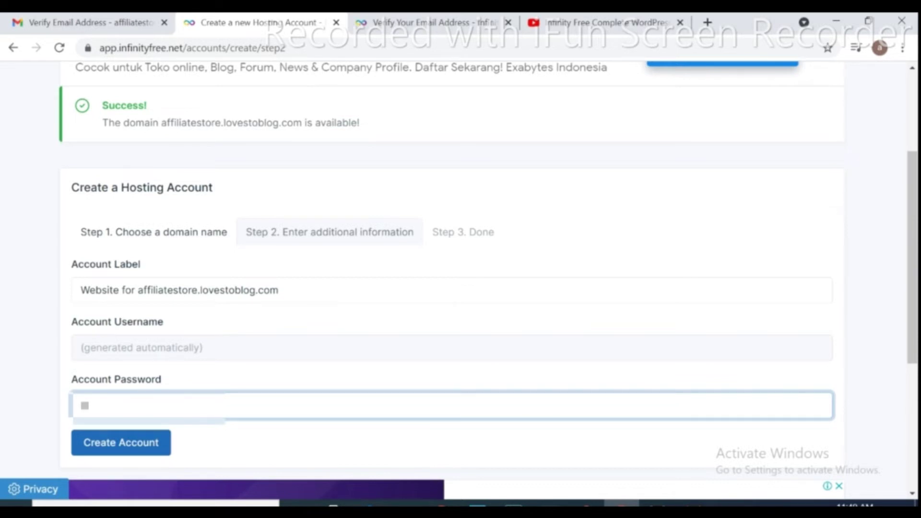
click(131, 451)
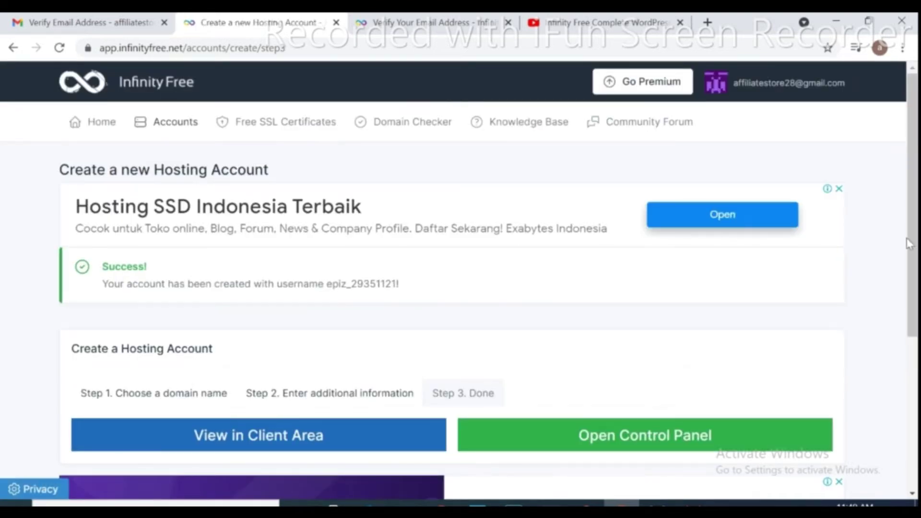
drag(911, 245, 894, 315)
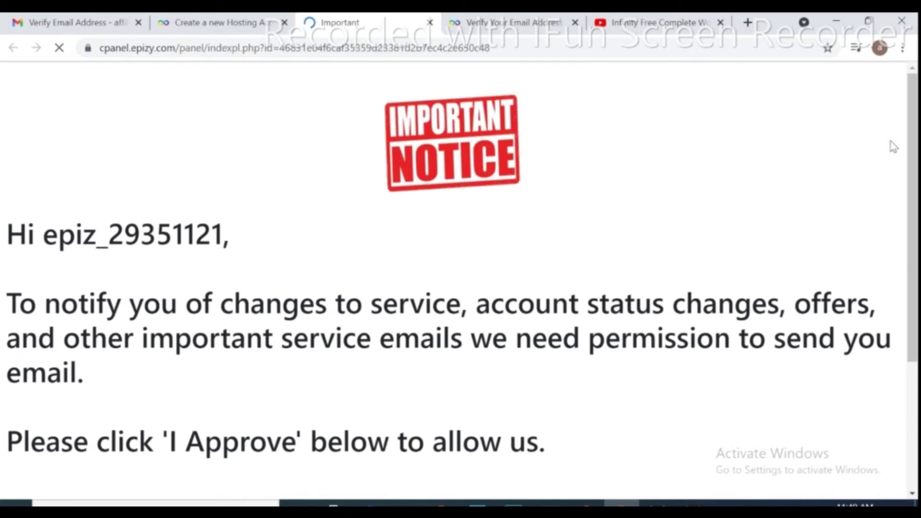
Approve the Important Notice allowing the host to send service emails.
drag(910, 153, 911, 280)
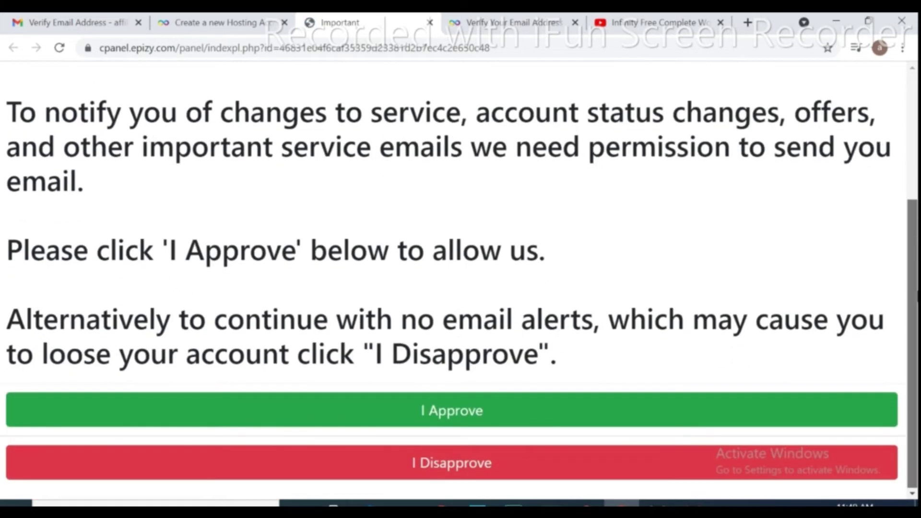
scroll(890, 205, up, 3)
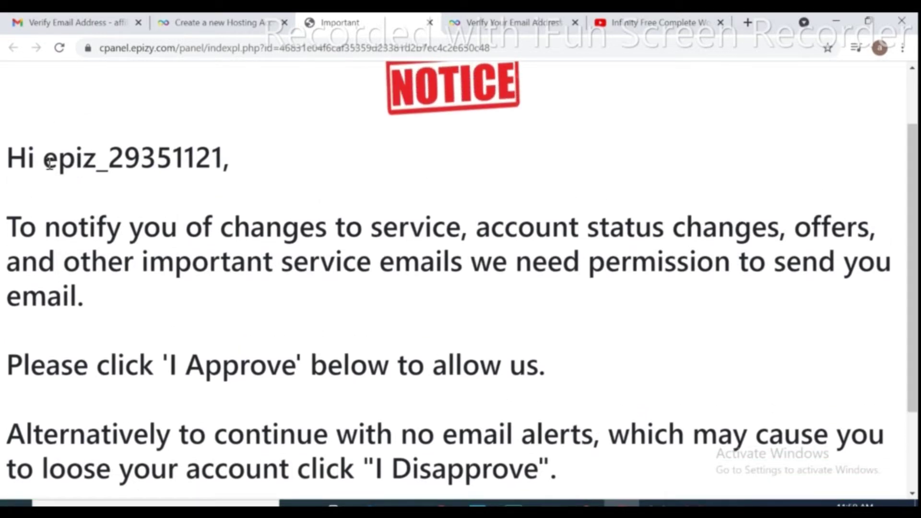
drag(44, 160, 256, 156)
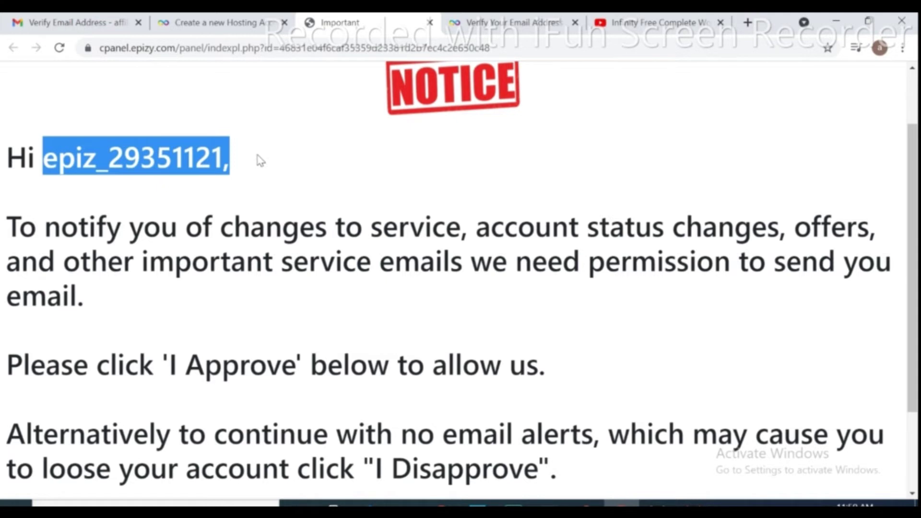
drag(913, 225, 914, 235)
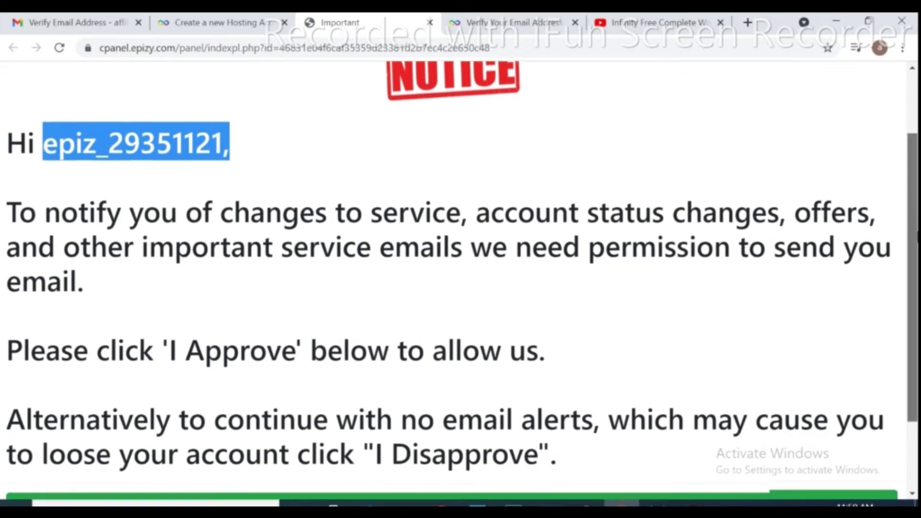
scroll(528, 351, down, 2)
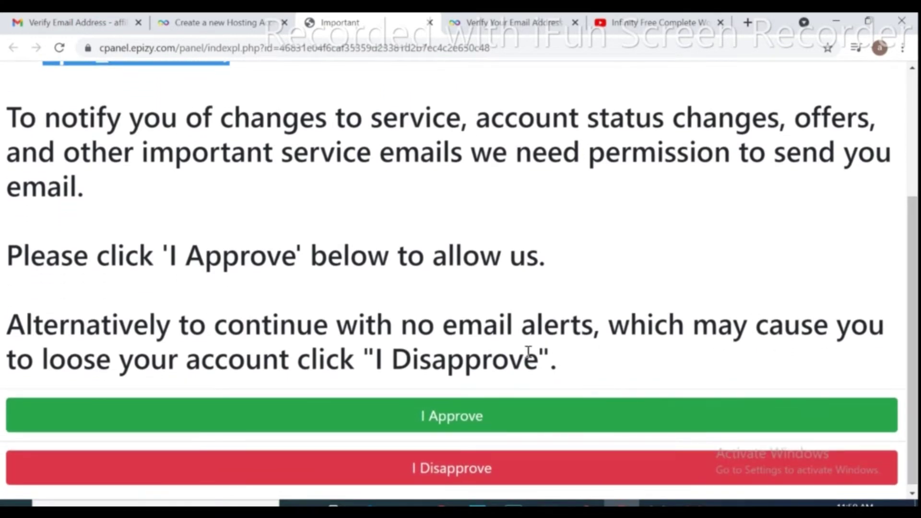
click(456, 419)
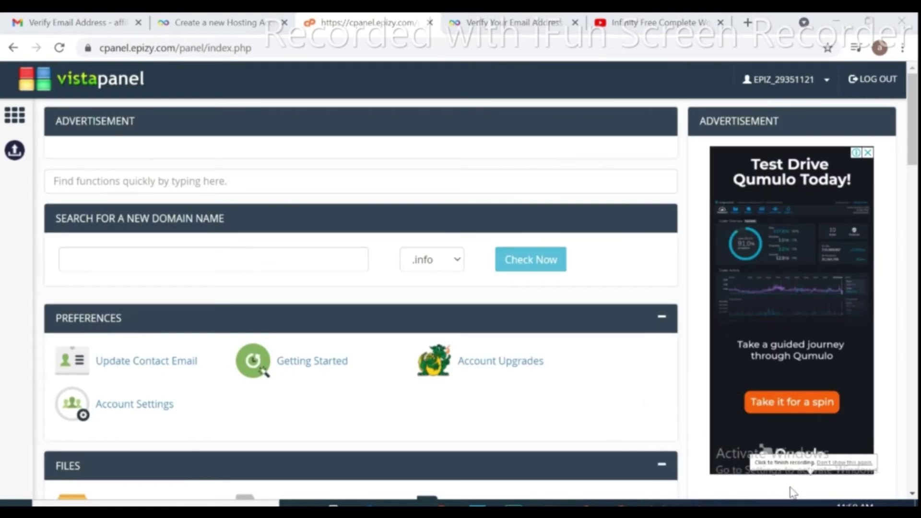
Launch Softaculous Apps Installer from the Software section.
drag(915, 127, 916, 332)
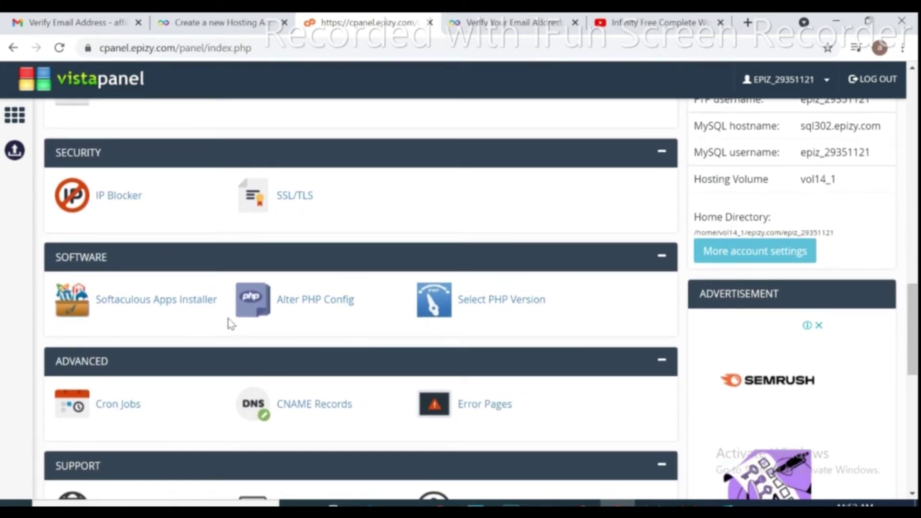
click(157, 310)
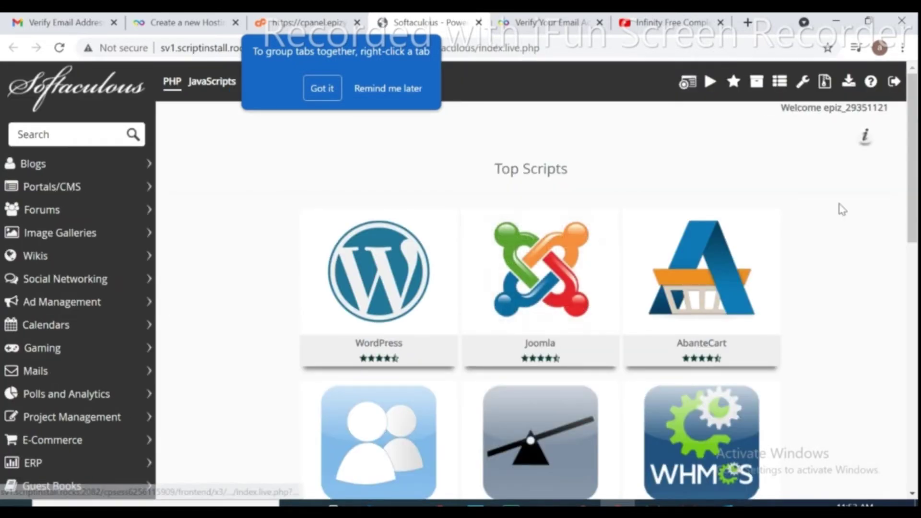
Browse Softaculous Top Scripts and start the WordPress install.
scroll(912, 192, down, 2)
scroll(900, 232, down, 3)
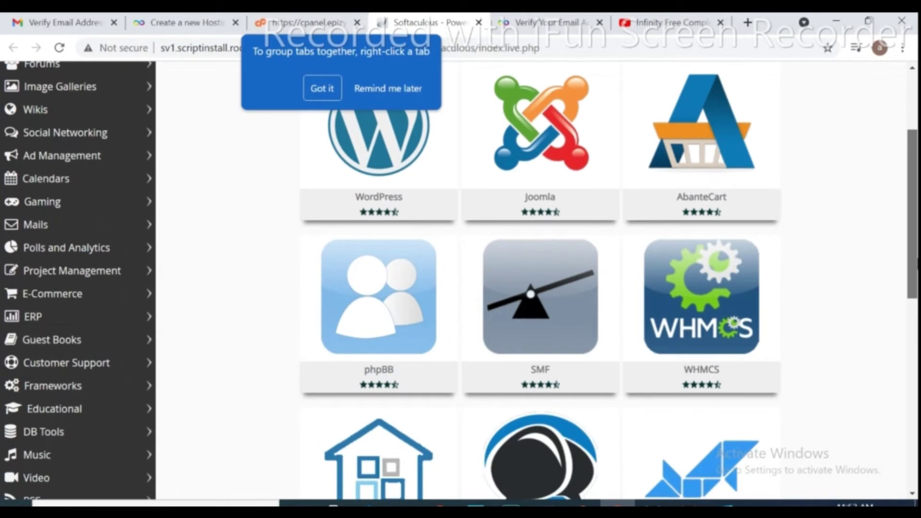
scroll(900, 232, up, 2)
scroll(900, 231, down, 7)
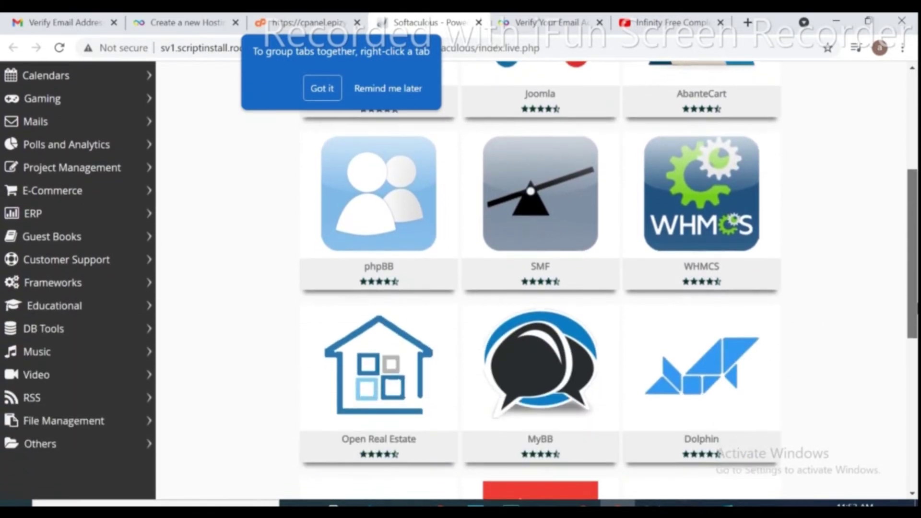
scroll(537, 281, down, 5)
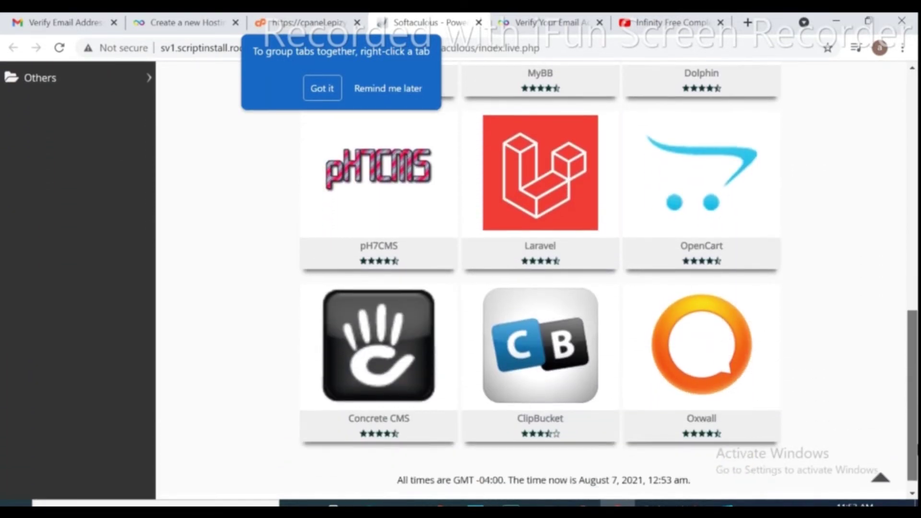
scroll(897, 326, up, 7)
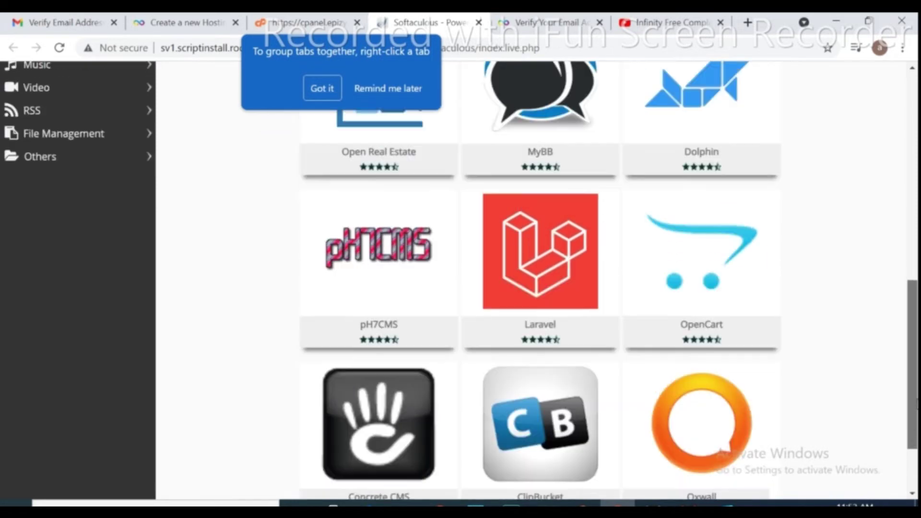
scroll(897, 326, up, 6)
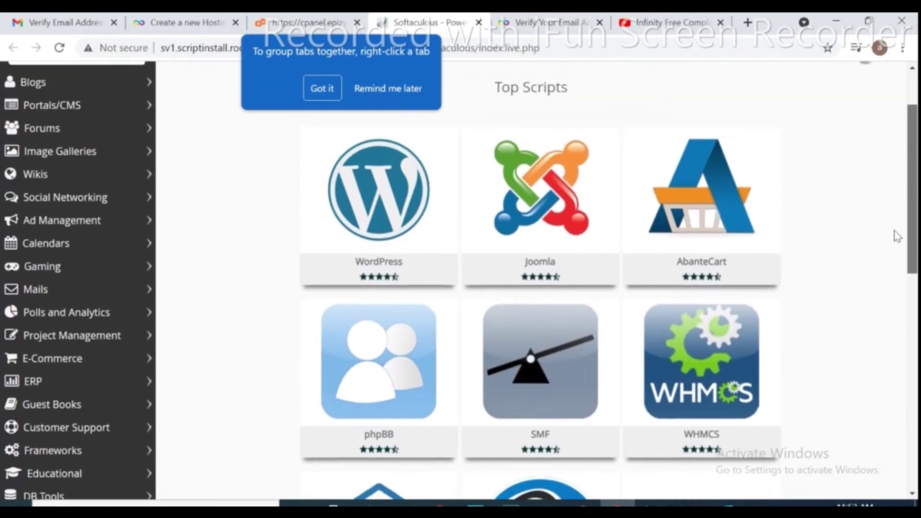
mouse_move(378, 241)
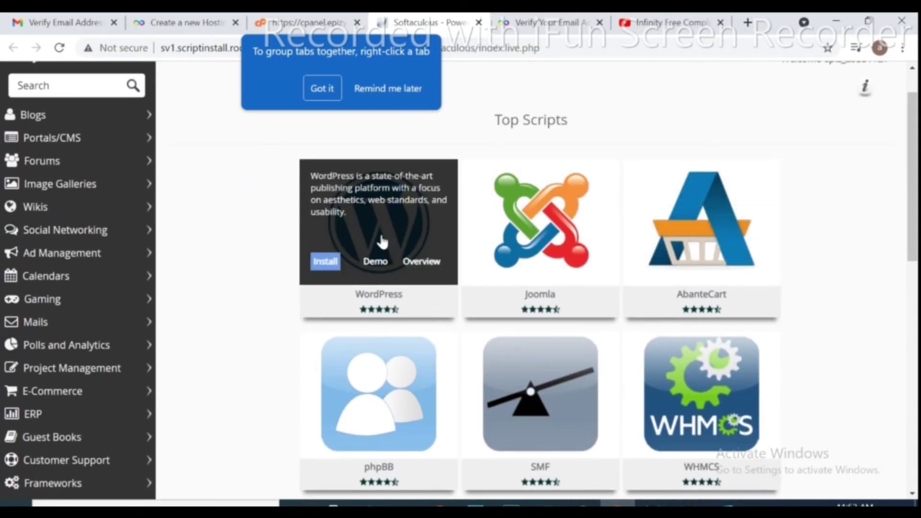
click(331, 263)
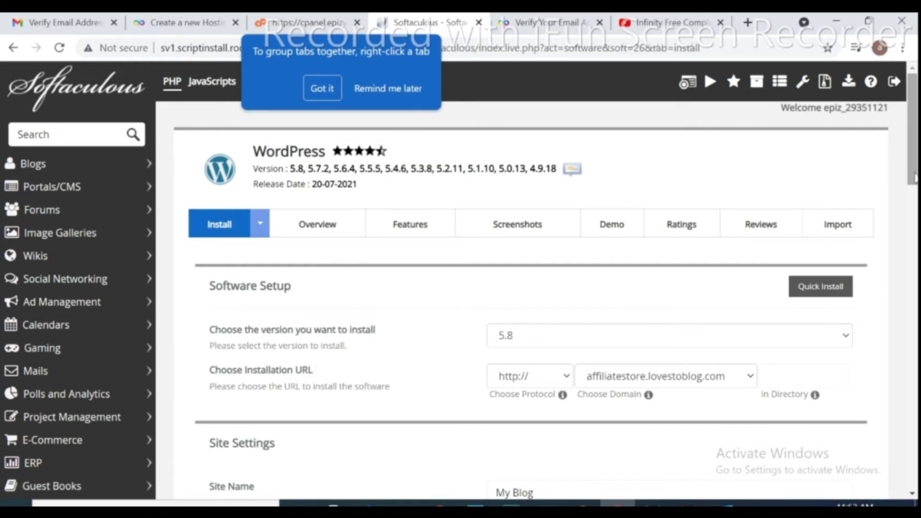
Replace the generated admin password with a custom one.
drag(914, 179, 913, 293)
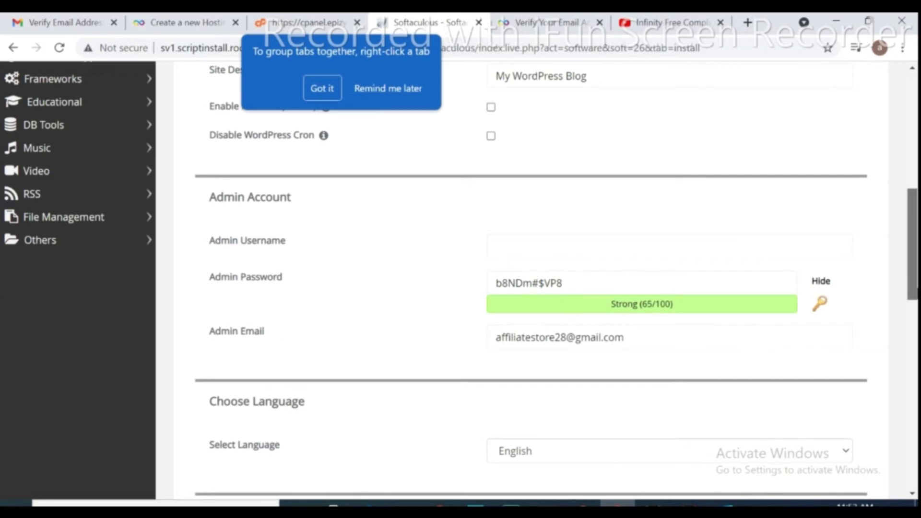
drag(914, 293, 914, 286)
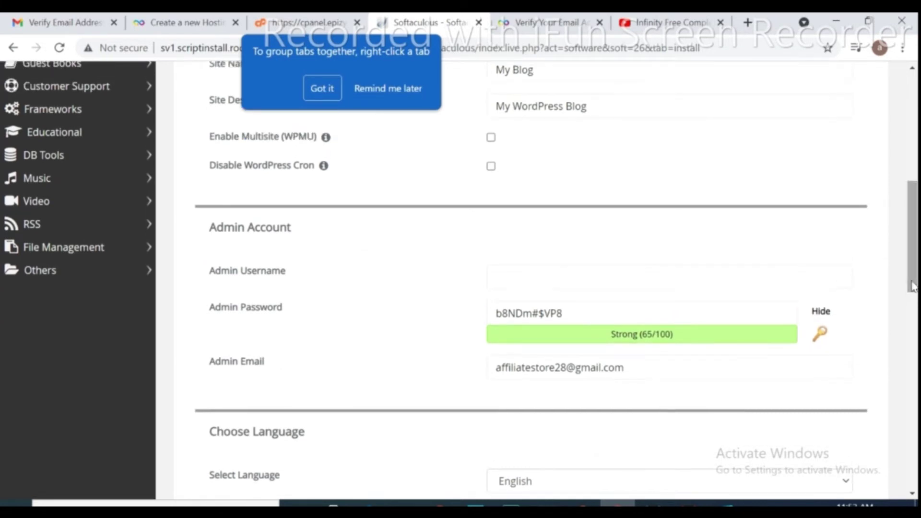
click(576, 311)
key(ctrl+a)
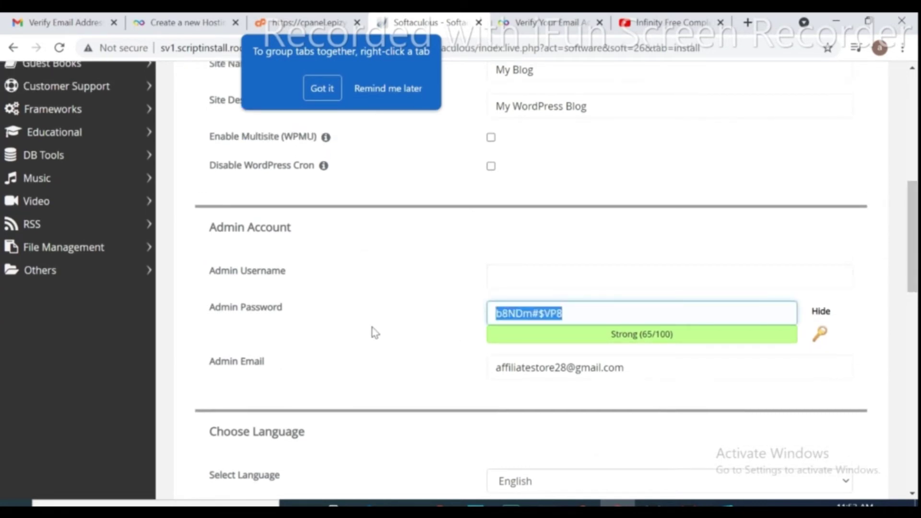
key(BackSpace)
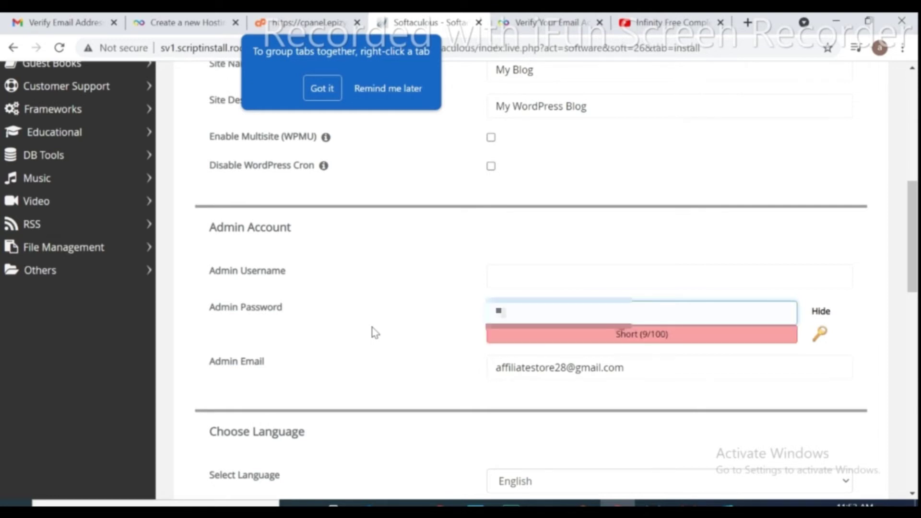
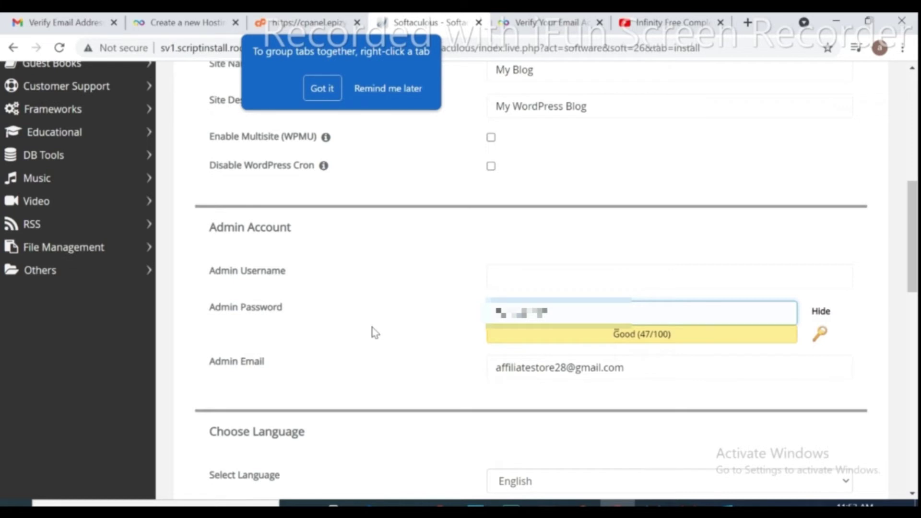
Remove the extra word from the admin username and start installing WordPress.
click(548, 278)
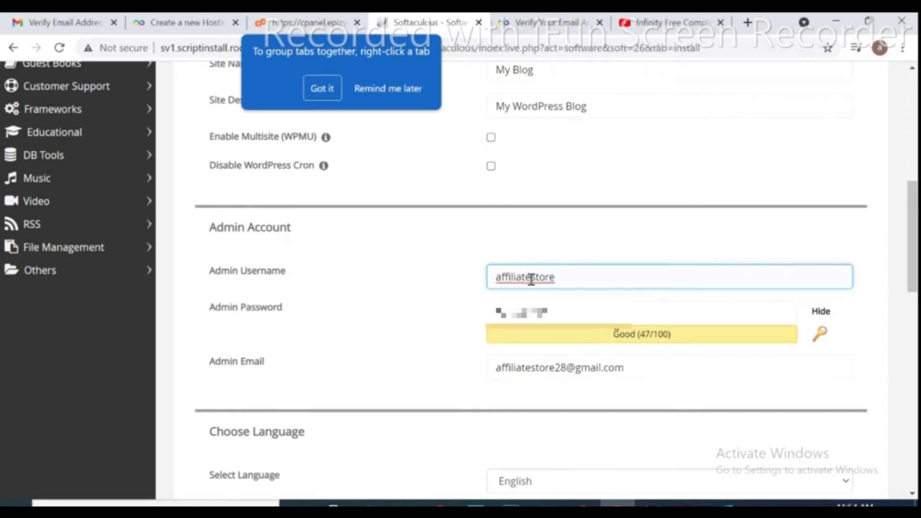
drag(531, 280, 566, 280)
key(BackSpace)
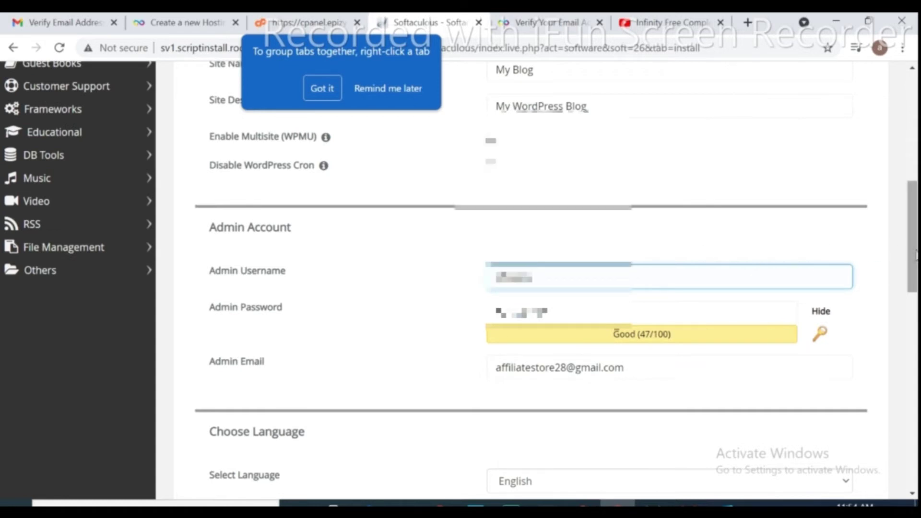
drag(916, 254, 918, 412)
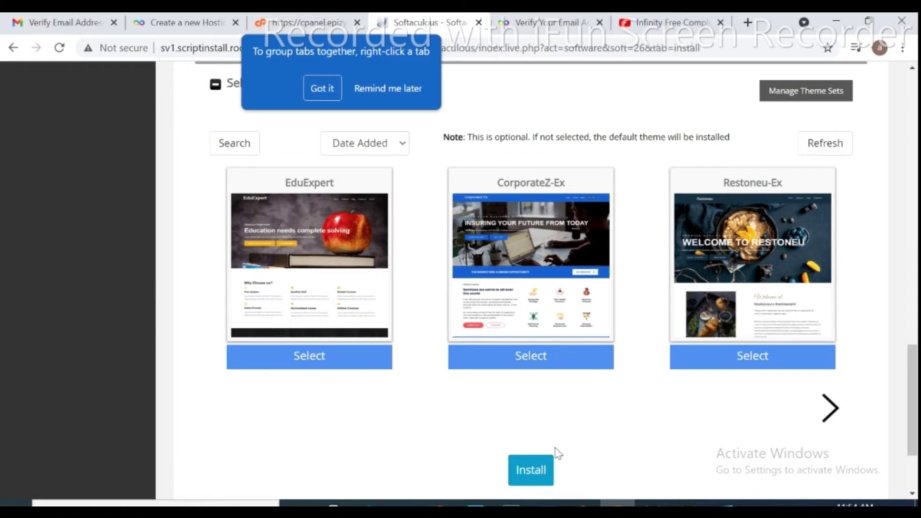
click(527, 475)
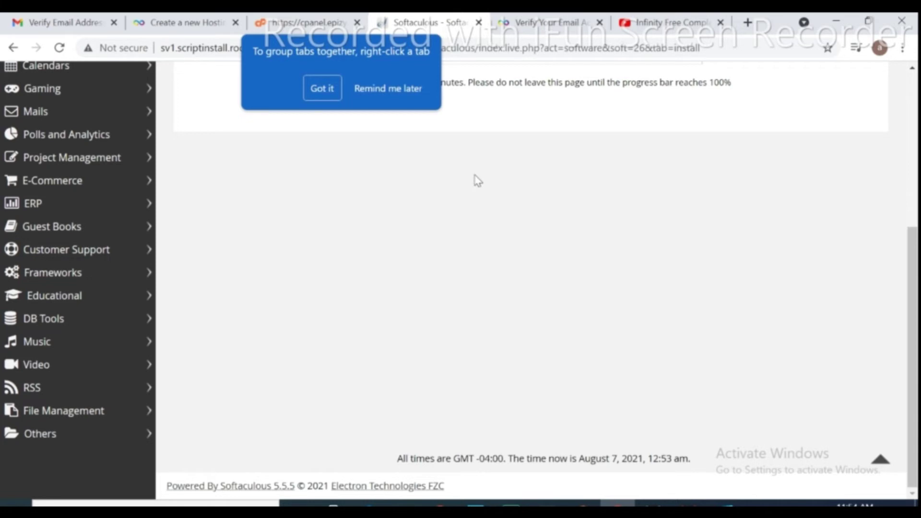
Dismiss the browser's tab tip and confirm Softaculous reports the WordPress installation succeeded.
click(380, 90)
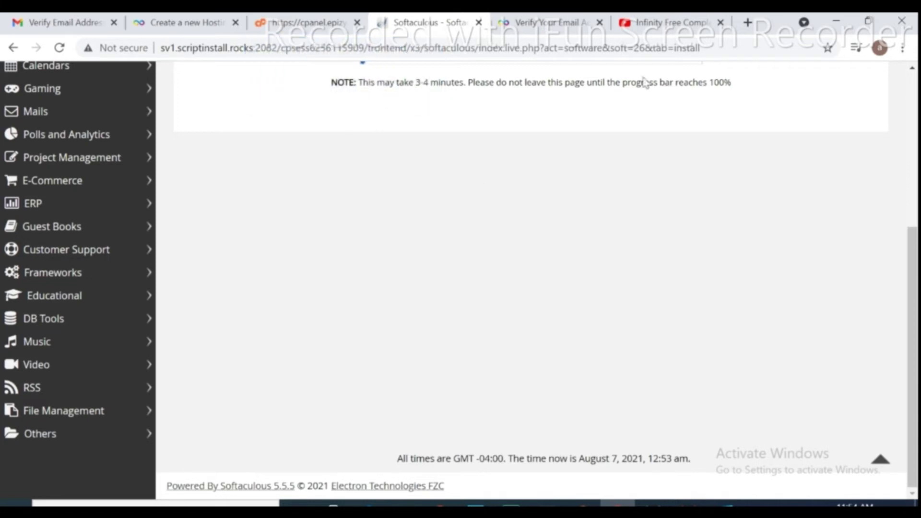
drag(912, 242, 895, 99)
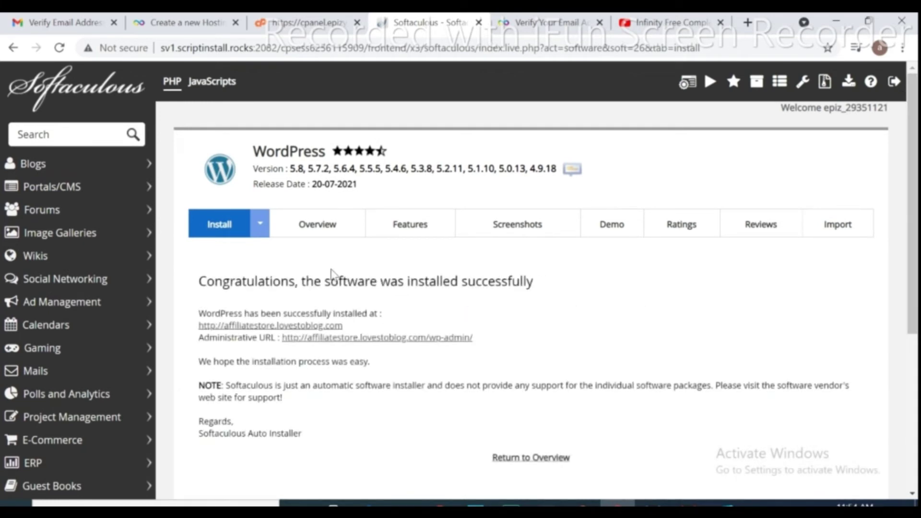
drag(199, 282, 577, 283)
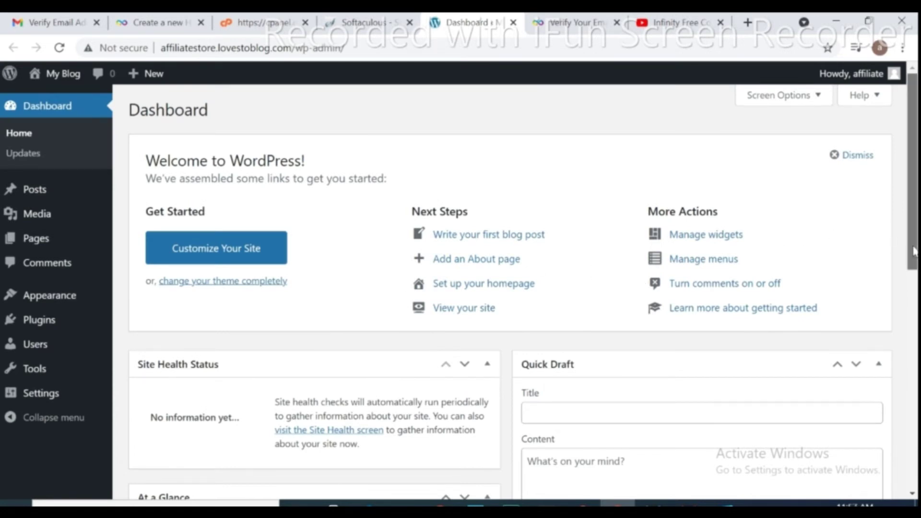
drag(914, 252, 888, 226)
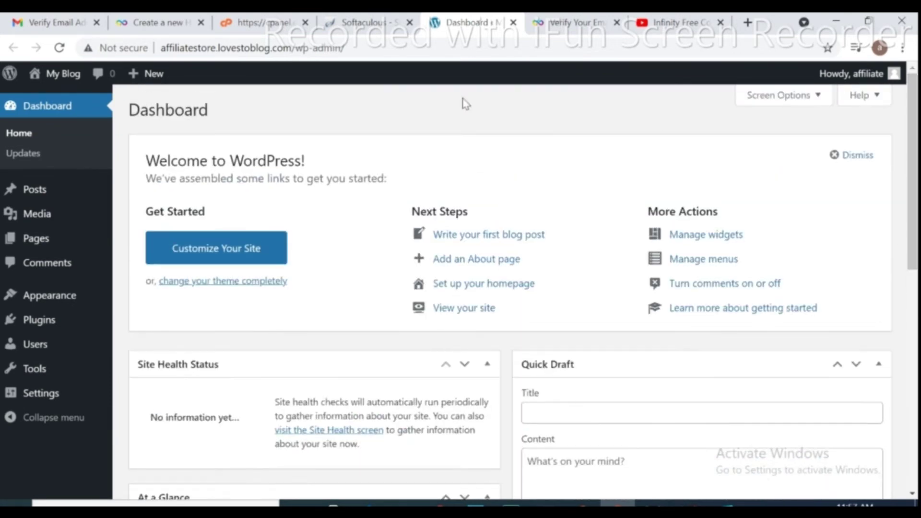
mouse_move(63, 73)
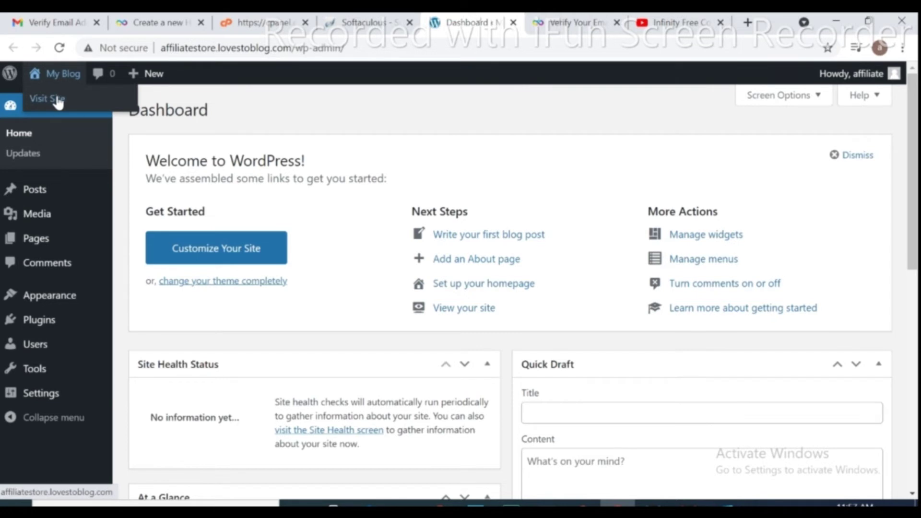
click(58, 99)
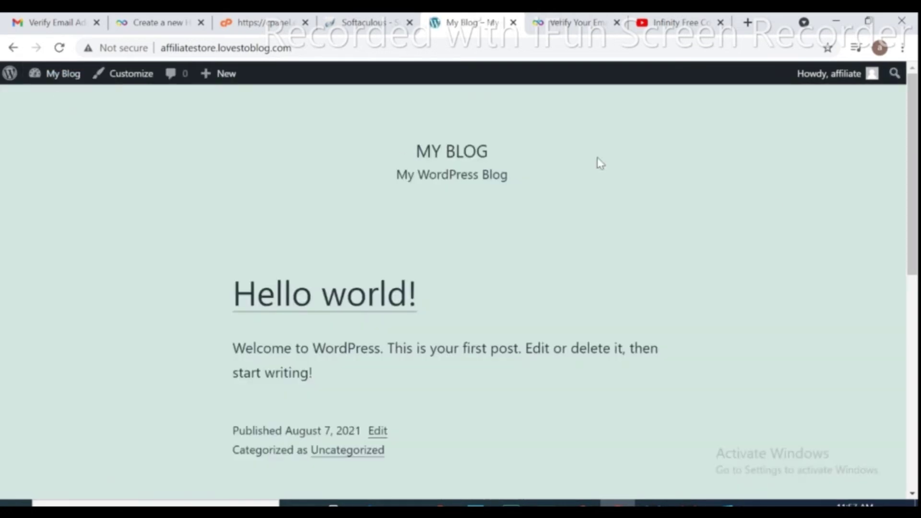
scroll(914, 228, down, 7)
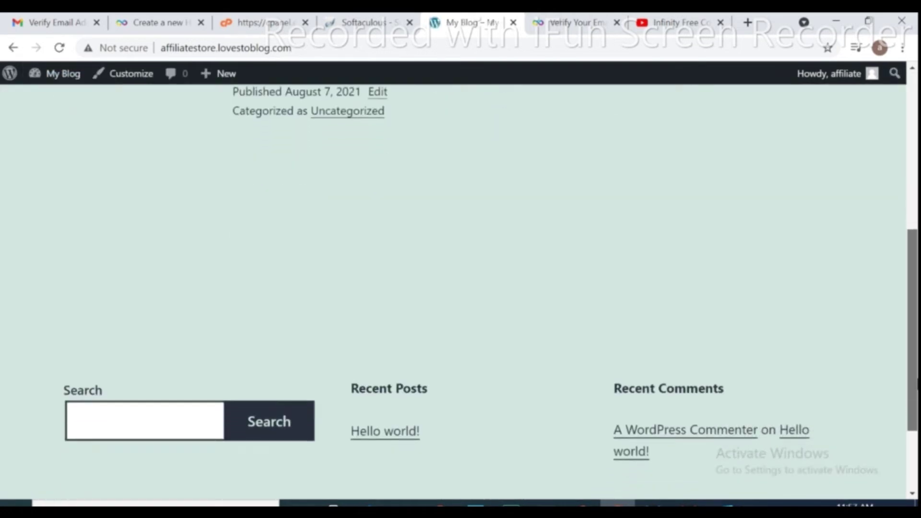
scroll(892, 287, up, 7)
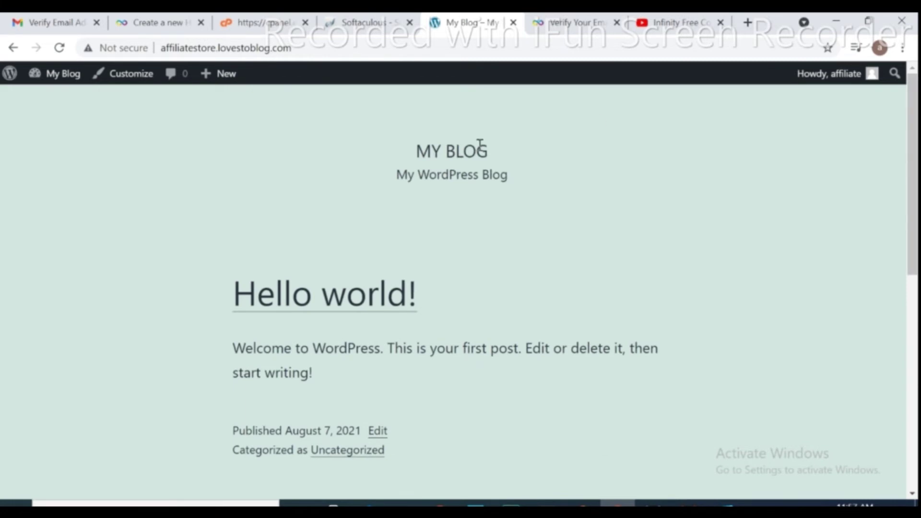
click(14, 78)
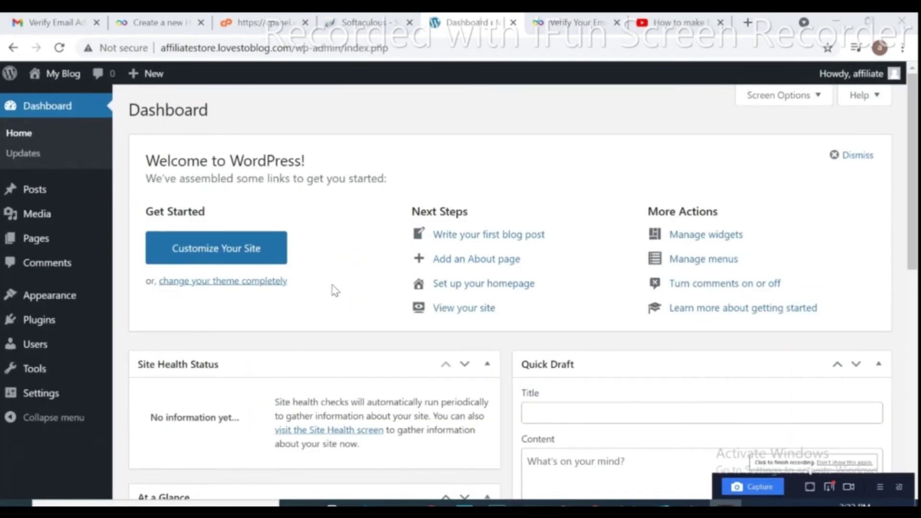
In General Settings, replace the site title 'My Blog' with 'Affiliate store'.
click(32, 404)
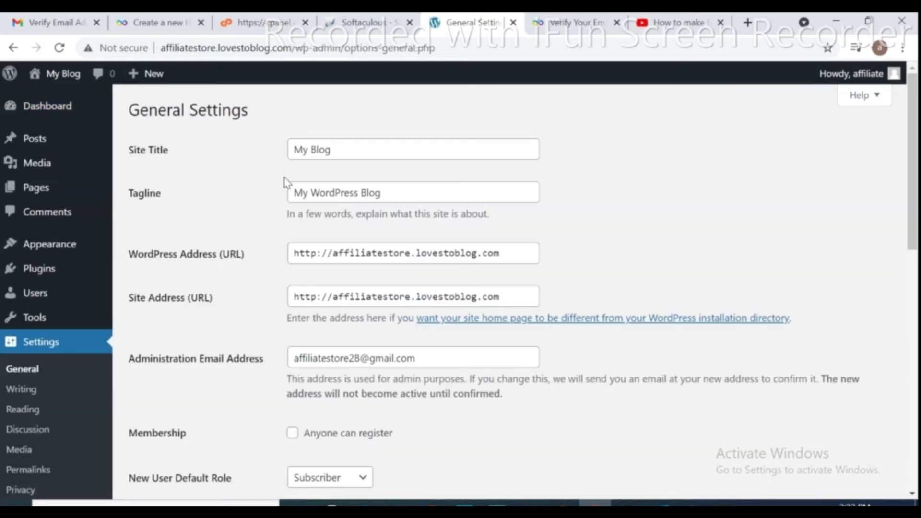
drag(332, 150, 270, 157)
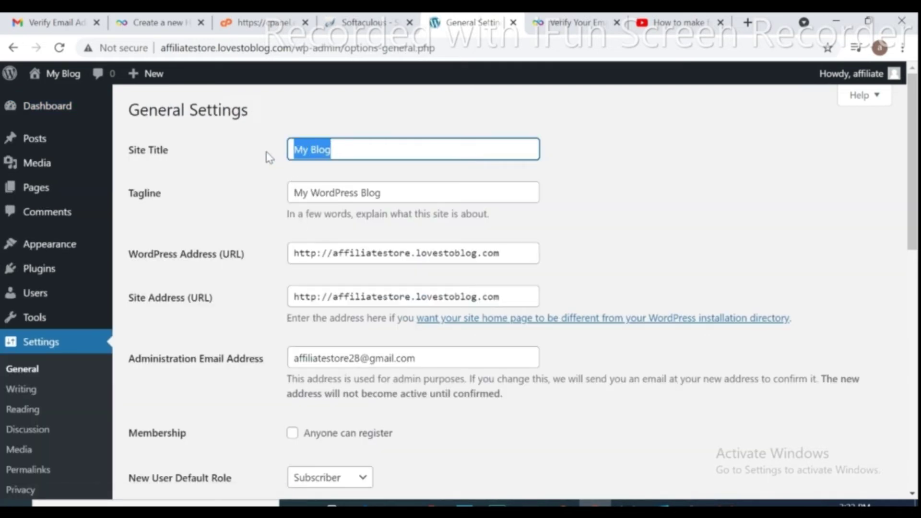
key(BackSpace)
text(Affi)
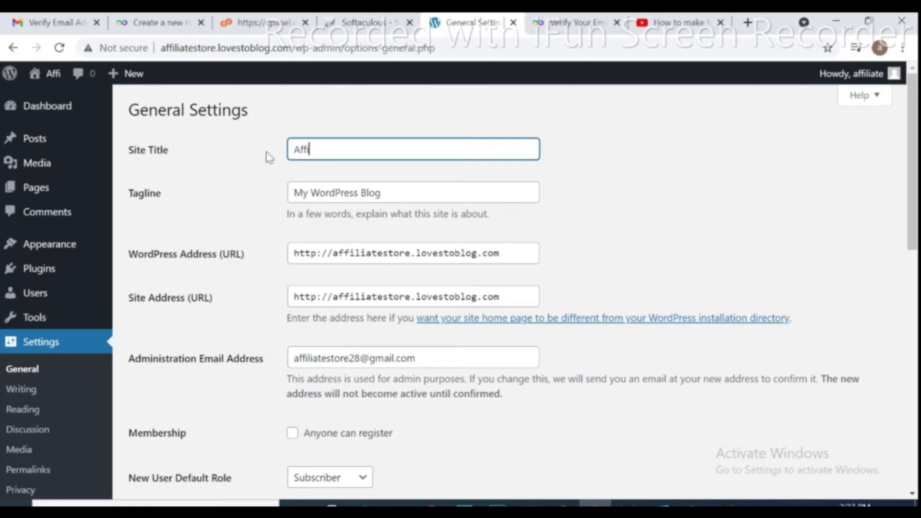
text(liate)
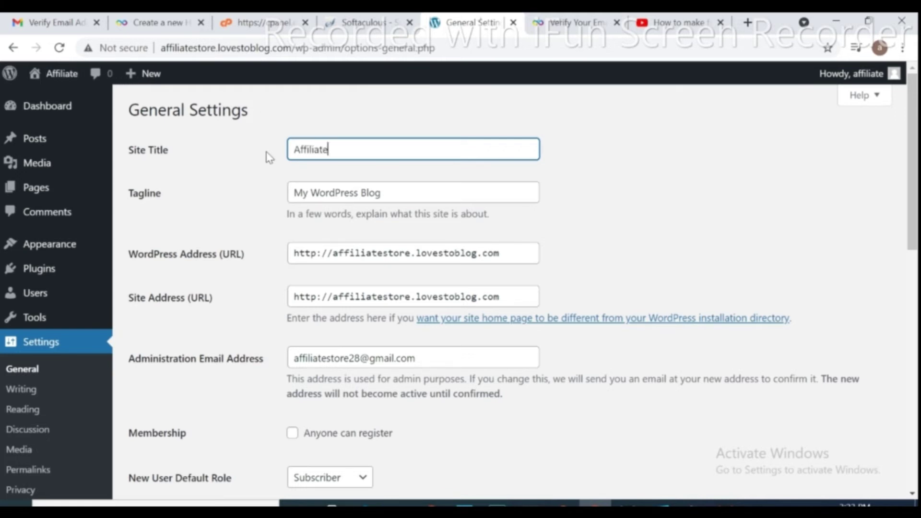
text( store)
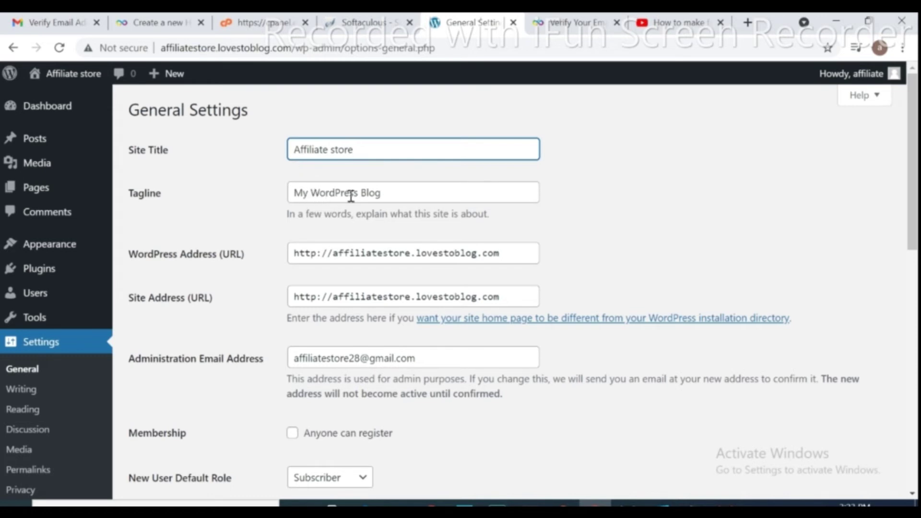
click(390, 194)
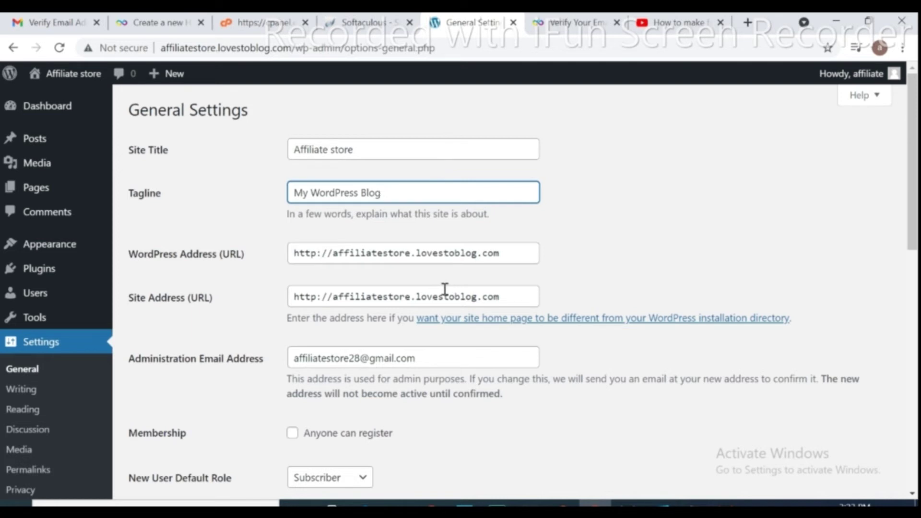
Enable 'Anyone can register' and save the general settings.
click(292, 435)
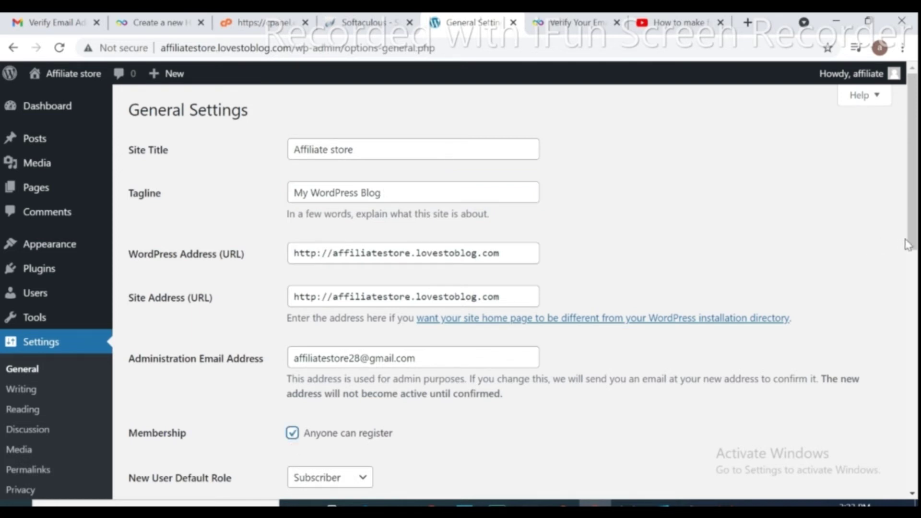
drag(911, 249, 914, 487)
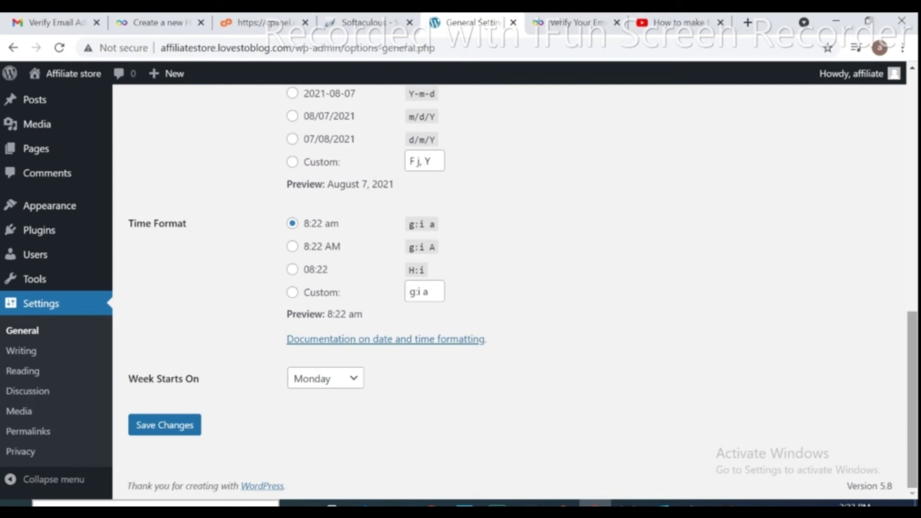
click(153, 433)
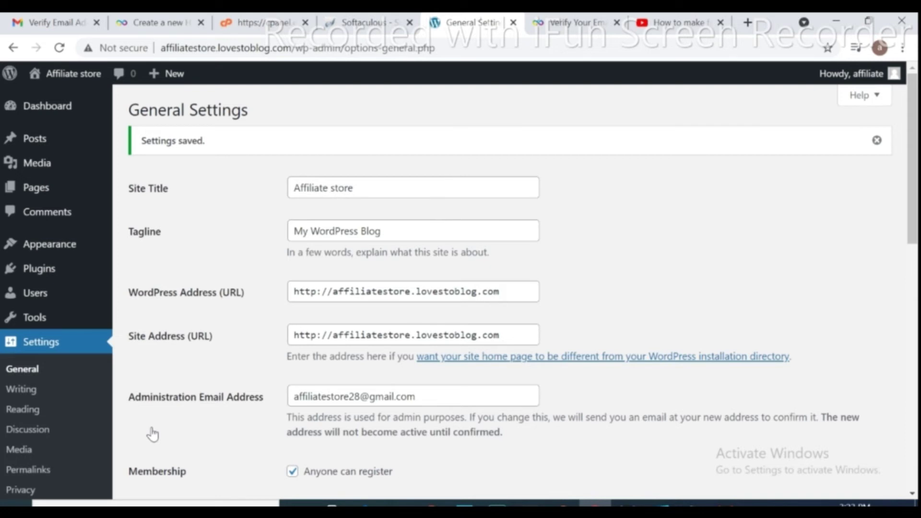
Search the theme directory for 'astra', then install and activate the Astra theme.
mouse_move(18, 253)
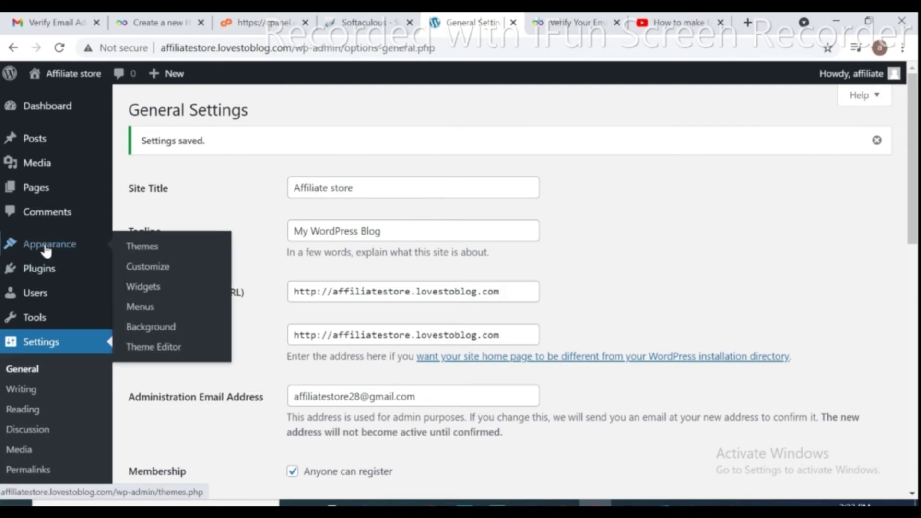
click(139, 245)
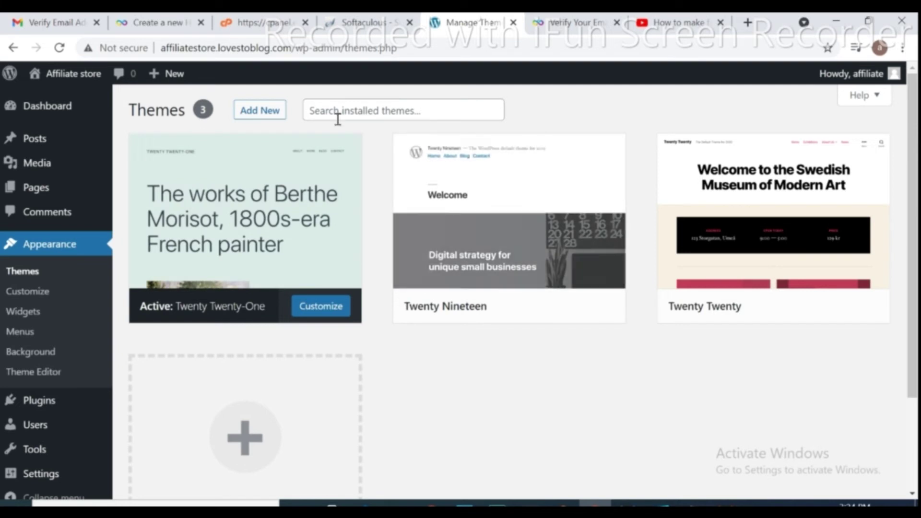
click(270, 114)
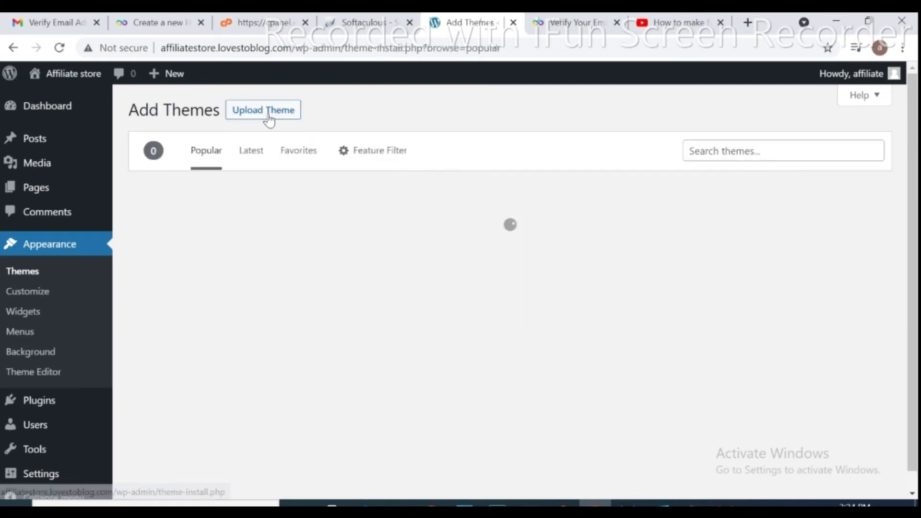
click(716, 152)
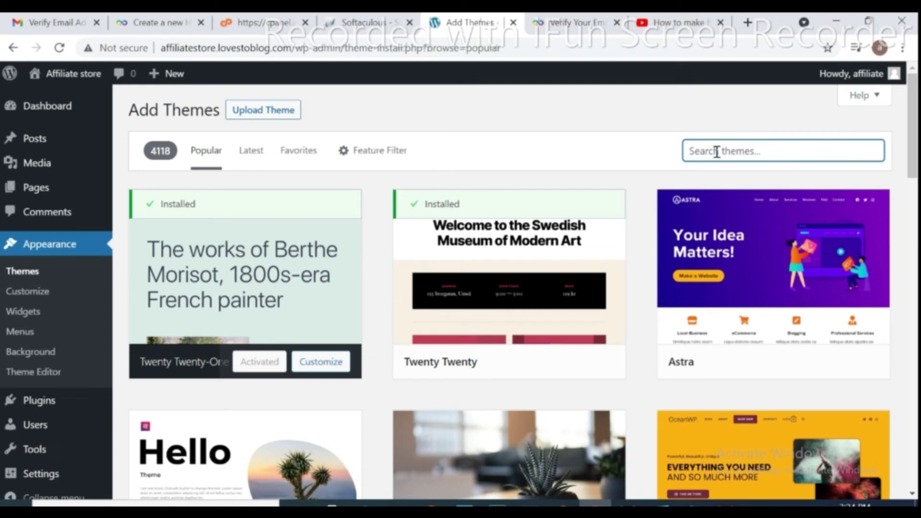
text(astra)
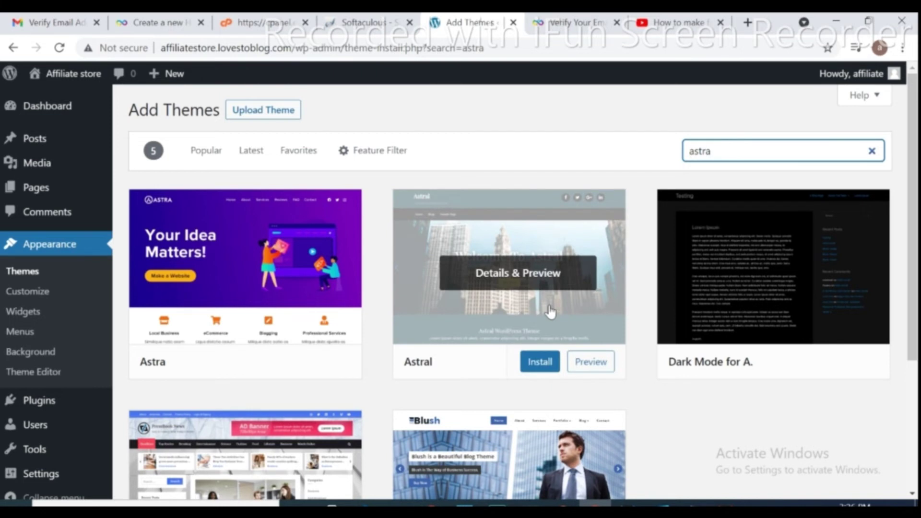
click(276, 362)
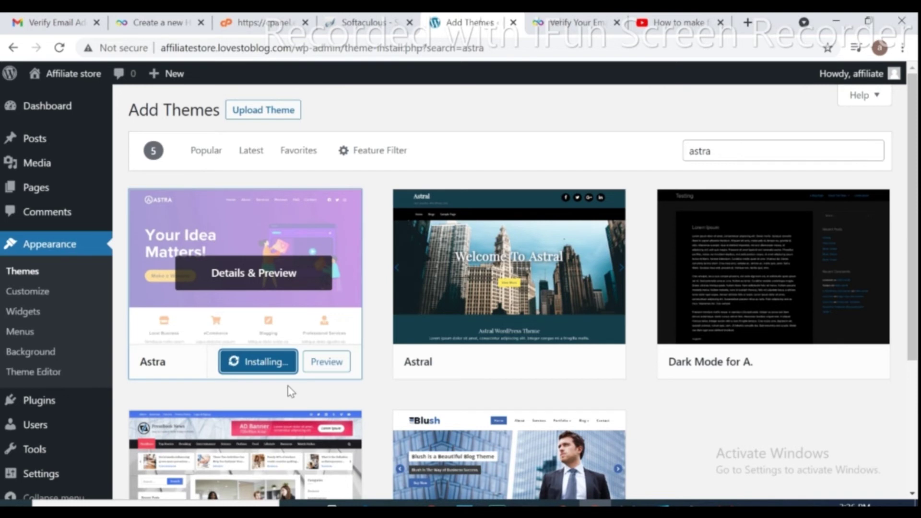
scroll(908, 241, down, 2)
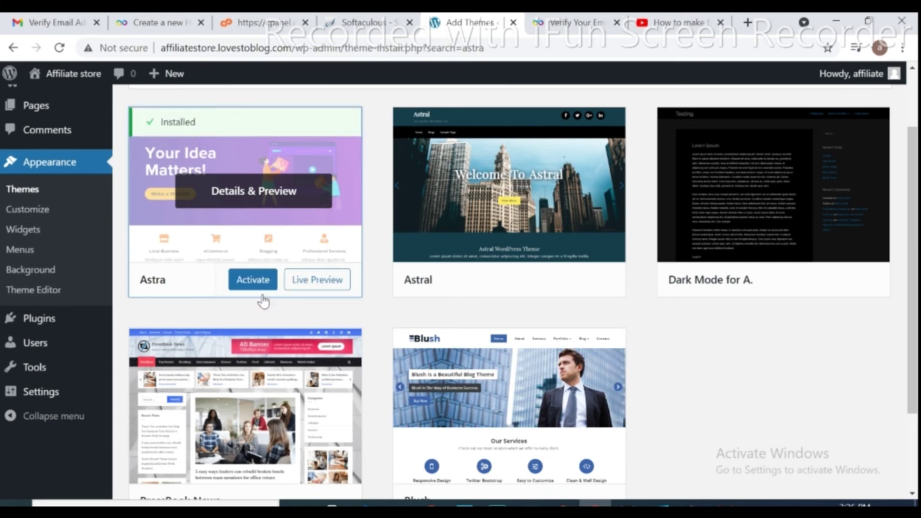
click(249, 285)
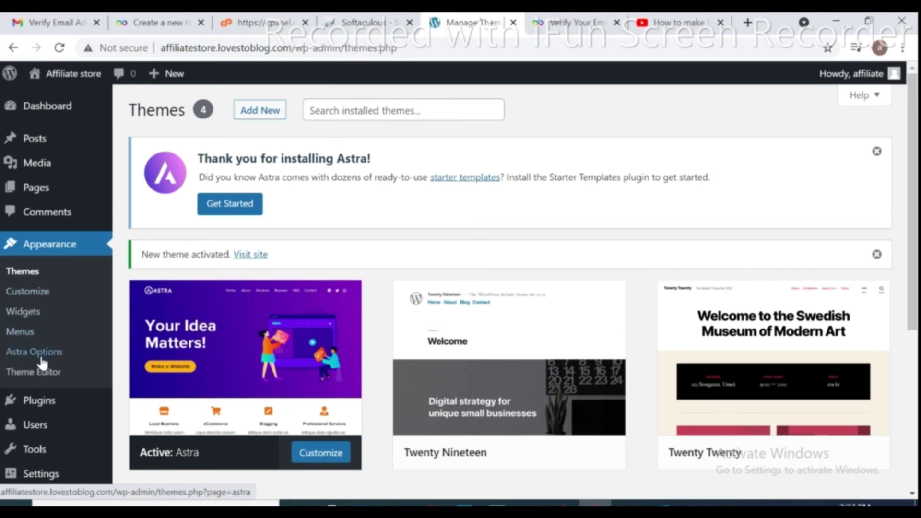
Search the plugin directory for 'astra starter' and install the Starter Templates plugin.
mouse_move(33, 407)
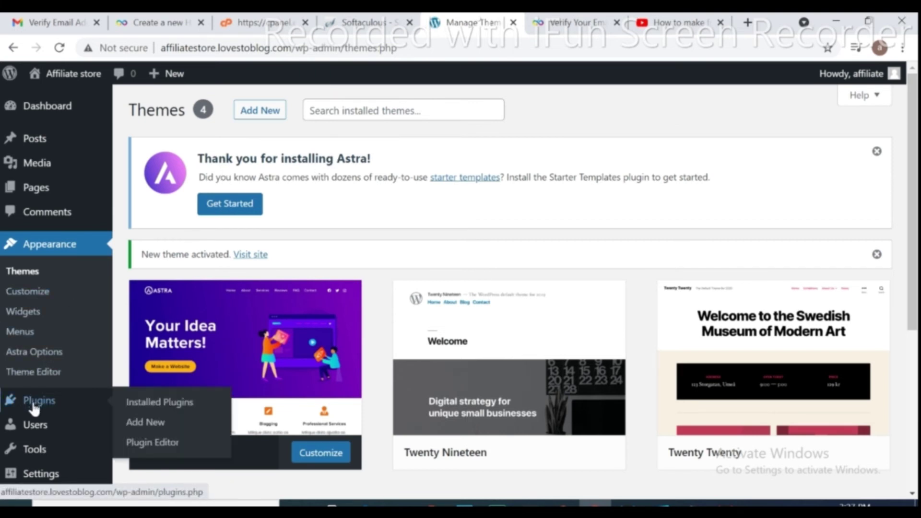
click(154, 429)
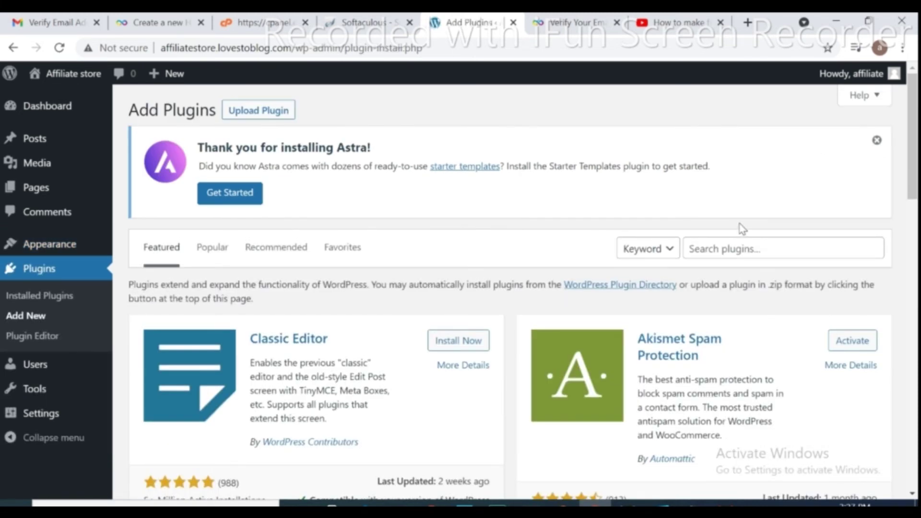
click(740, 247)
text(astra)
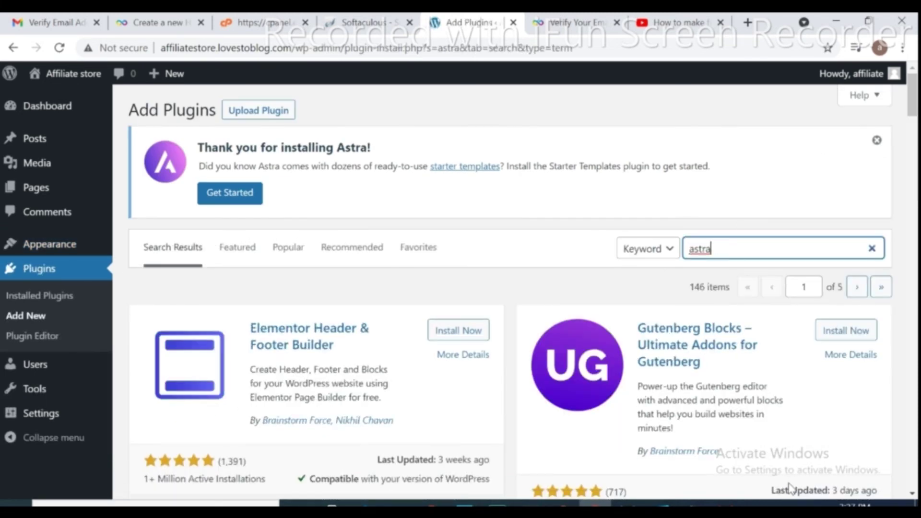
text( starter)
drag(915, 143, 871, 151)
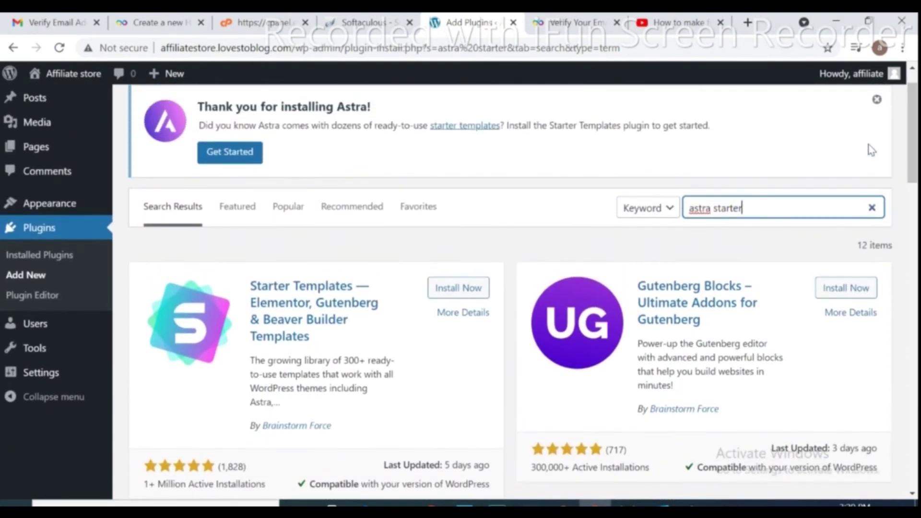
click(451, 293)
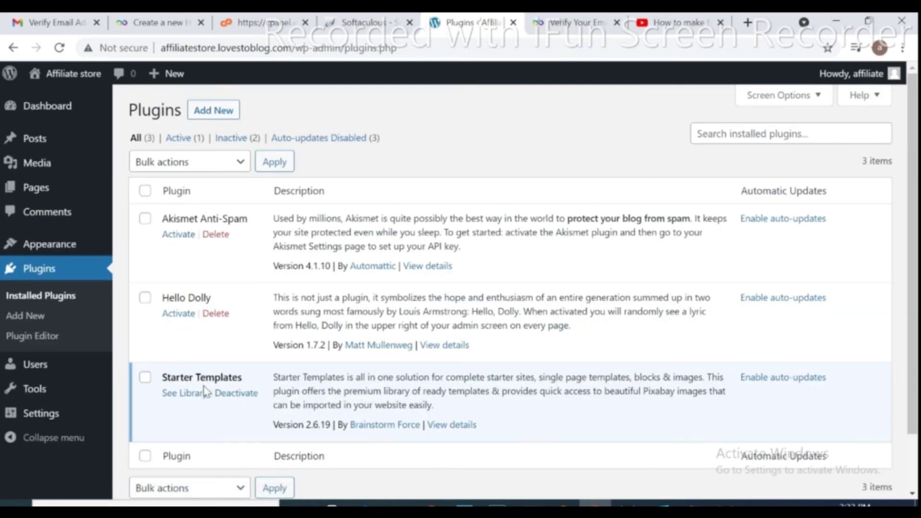
From the Astra theme details, open Starter Templates for Gutenberg and preview the Brandstore demo.
click(51, 243)
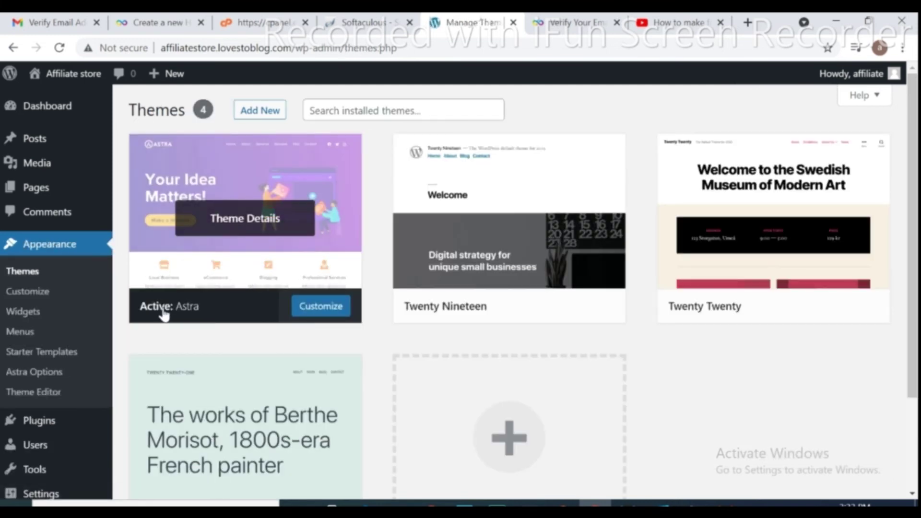
click(163, 314)
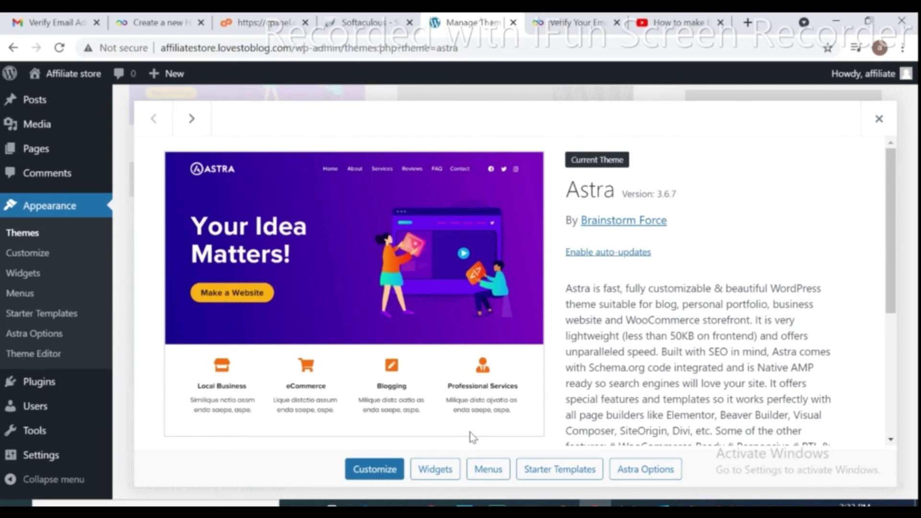
click(548, 470)
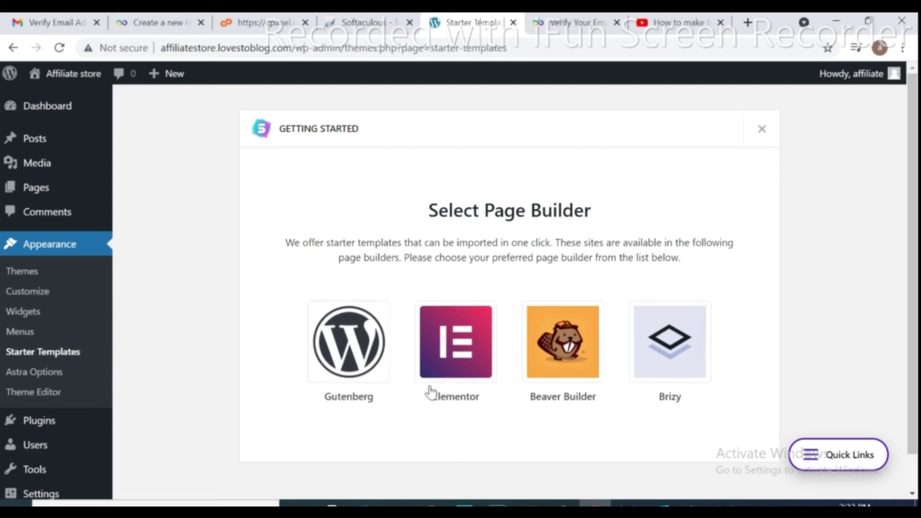
click(353, 356)
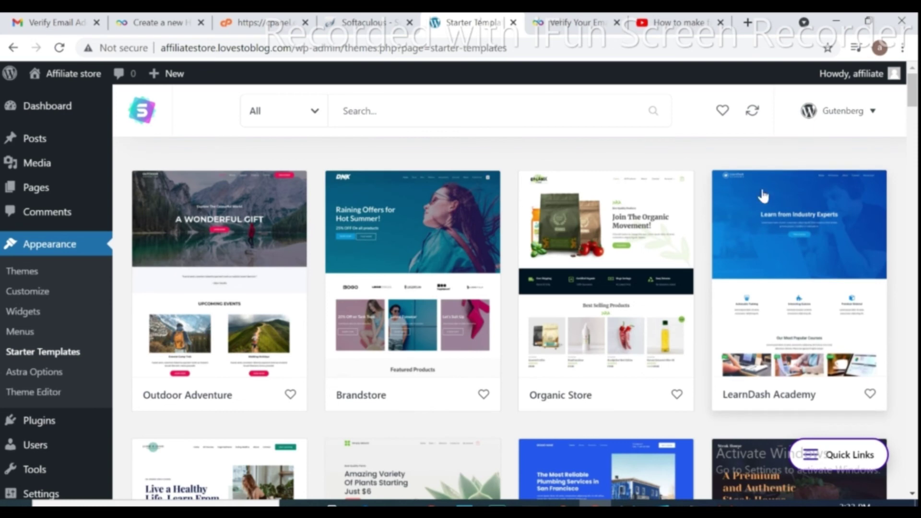
mouse_move(912, 96)
mouse_down()
mouse_move(914, 161)
mouse_move(913, 101)
mouse_up()
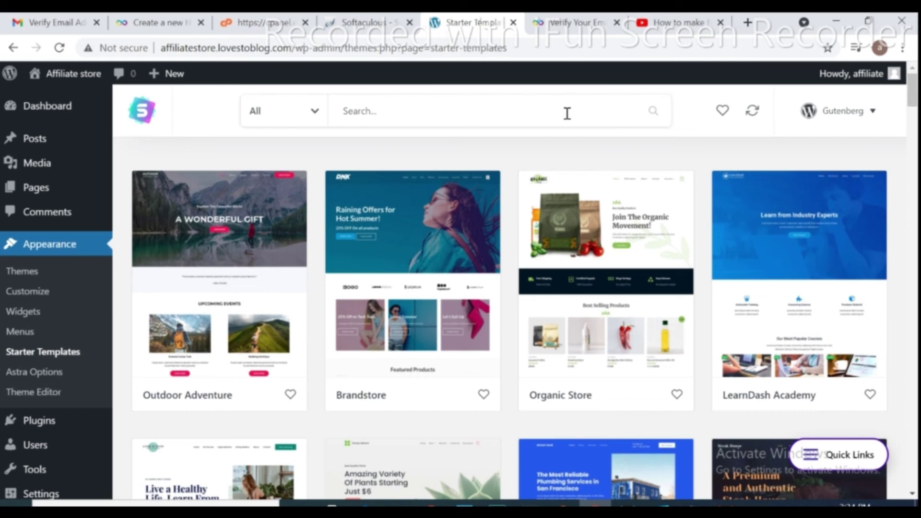
click(478, 384)
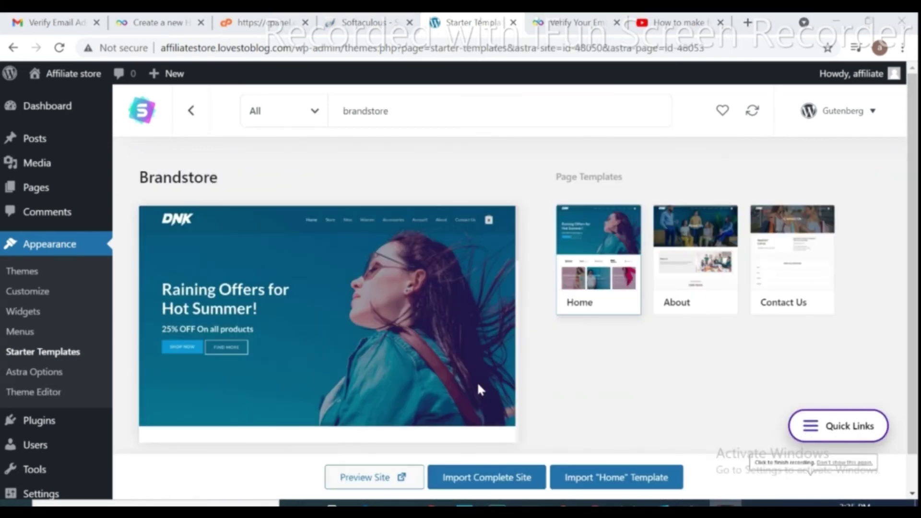
click(370, 478)
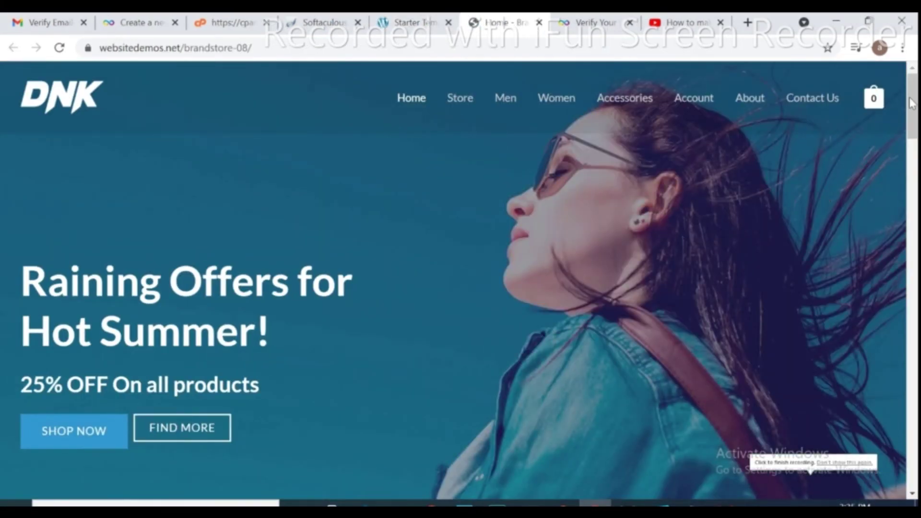
Scroll through the Brandstore DNK demo store page, then return to the Starter Templates tab.
scroll(461, 278, down, 2)
scroll(461, 279, down, 15)
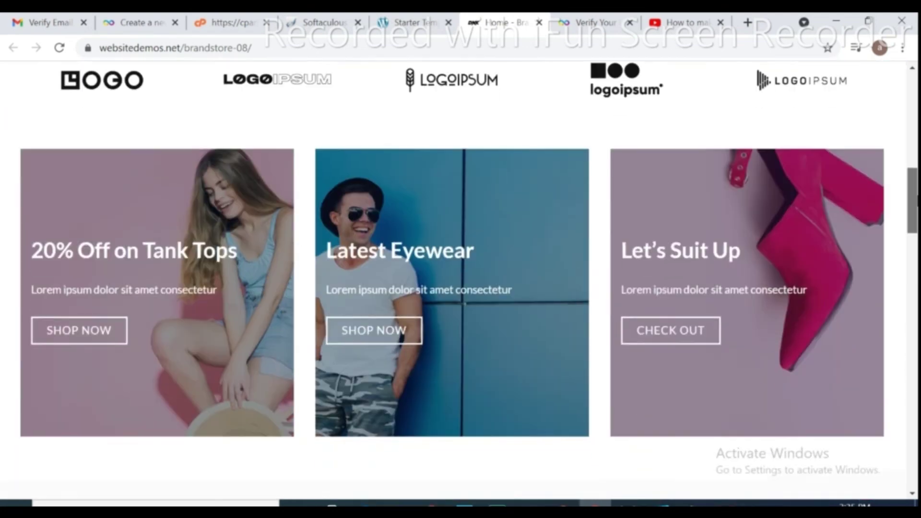
scroll(461, 278, down, 15)
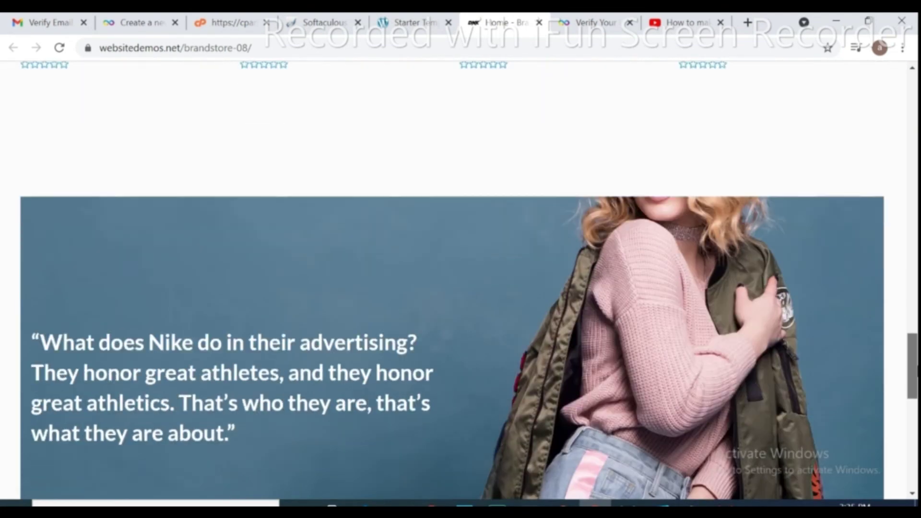
scroll(901, 235, down, 3)
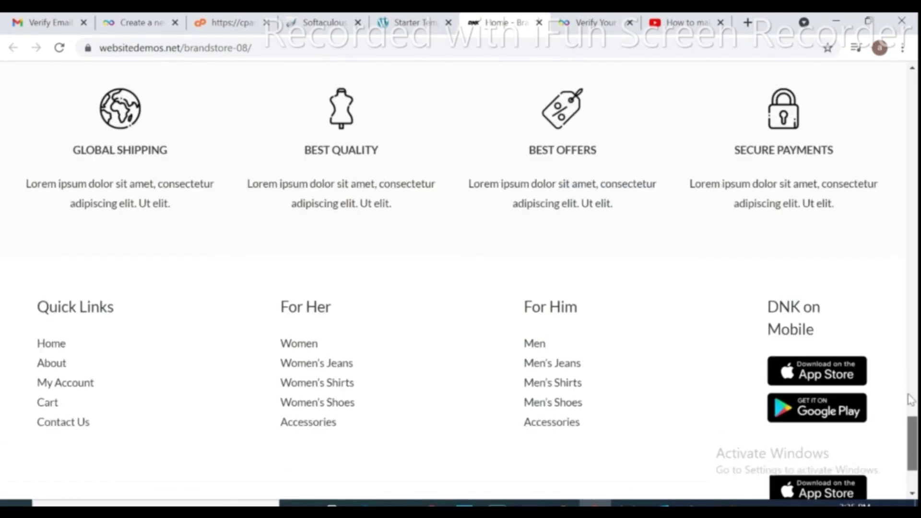
scroll(901, 235, up, 15)
scroll(901, 235, up, 10)
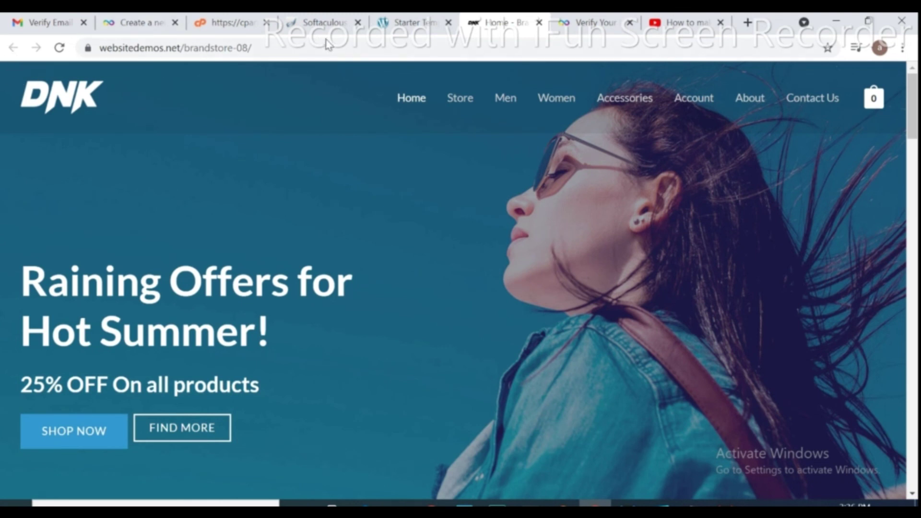
click(426, 22)
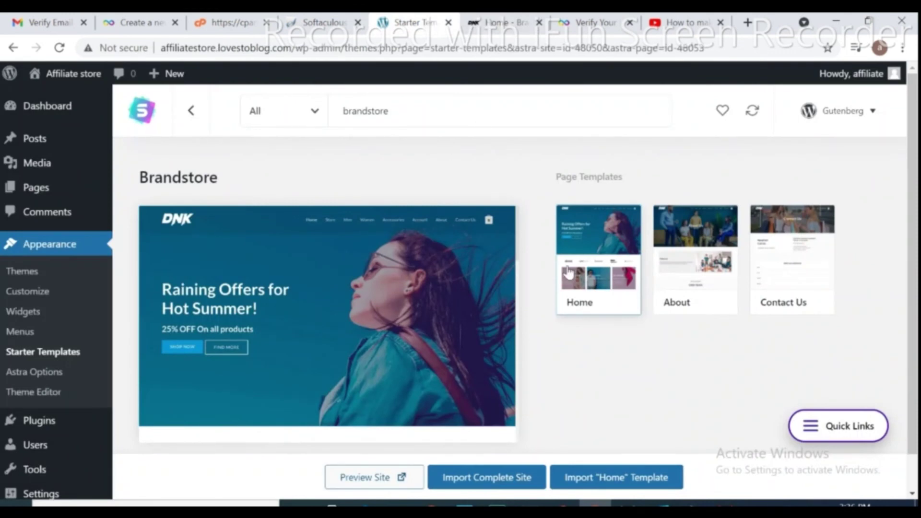
Import the Brandstore Home template as a Beginner building for Myself/My company, skipping details.
click(581, 486)
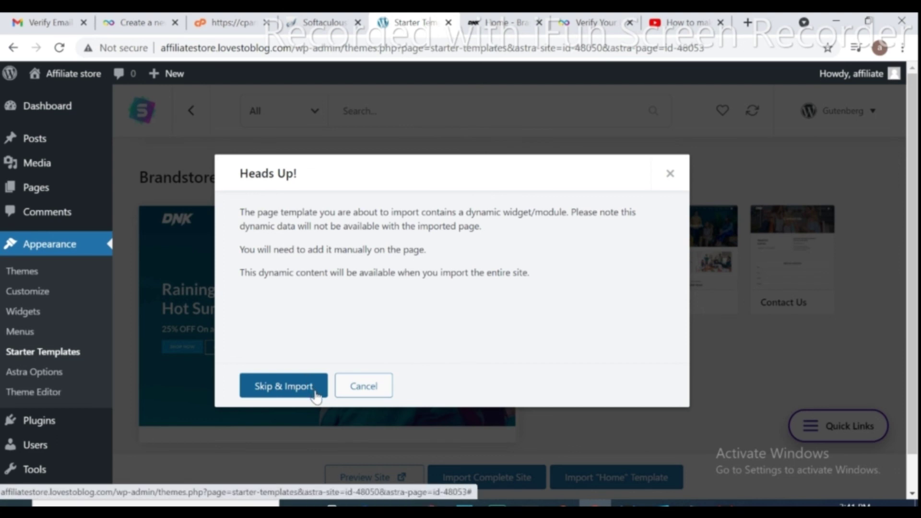
click(301, 390)
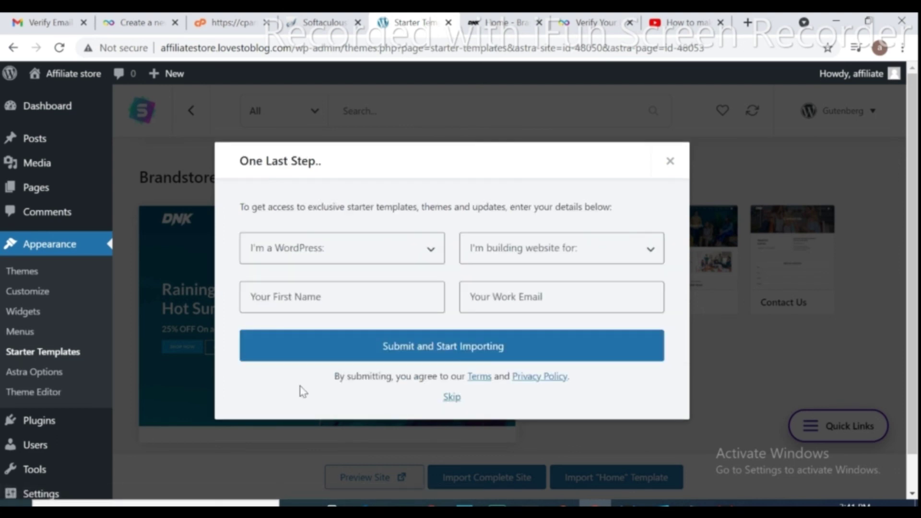
click(430, 249)
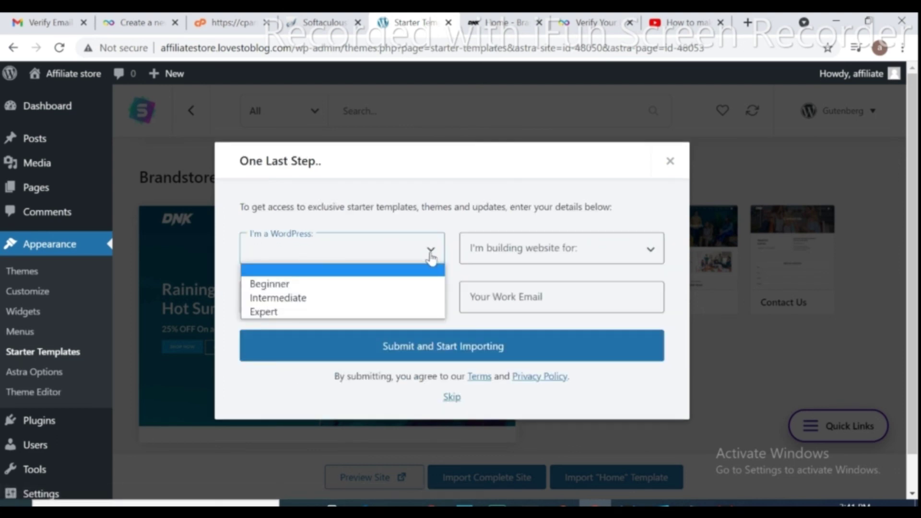
click(306, 284)
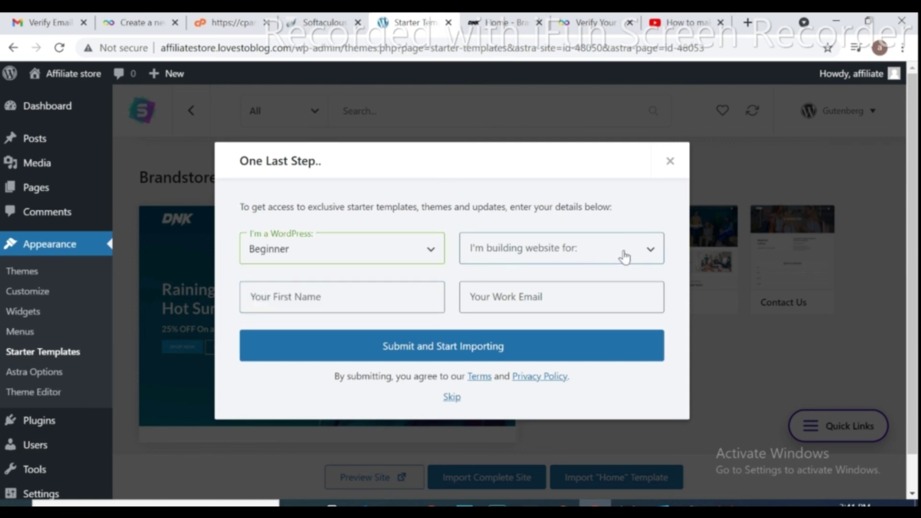
click(650, 249)
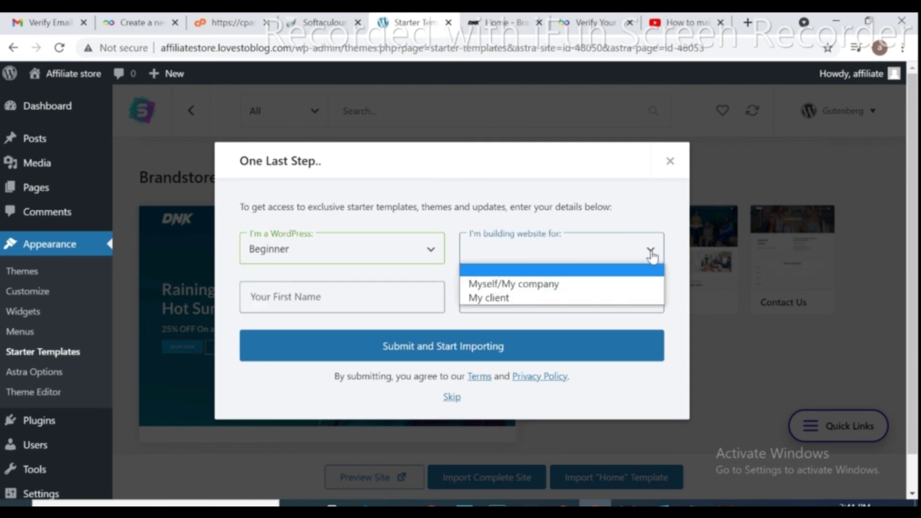
click(547, 284)
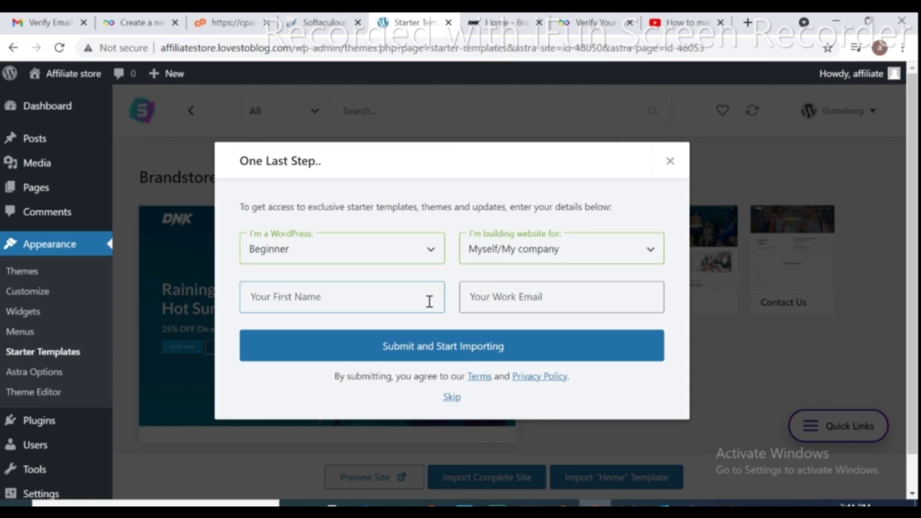
click(452, 397)
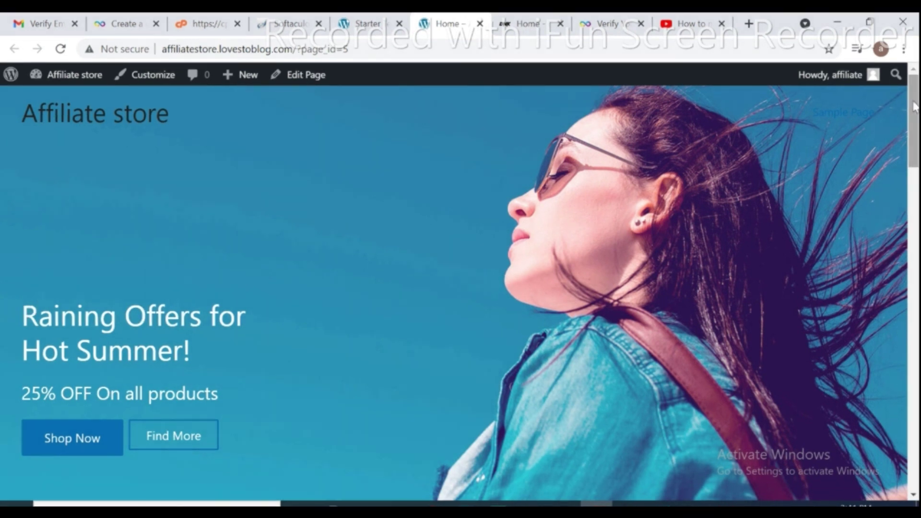
drag(913, 106, 858, 102)
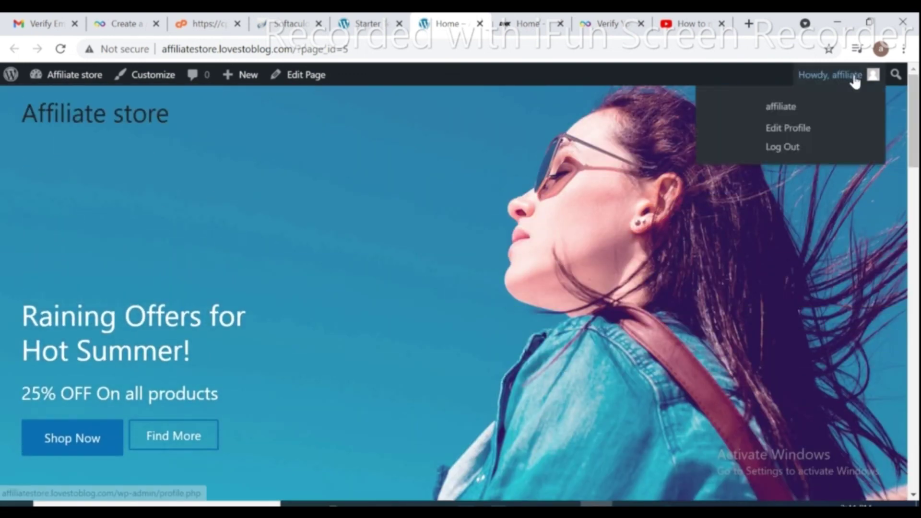